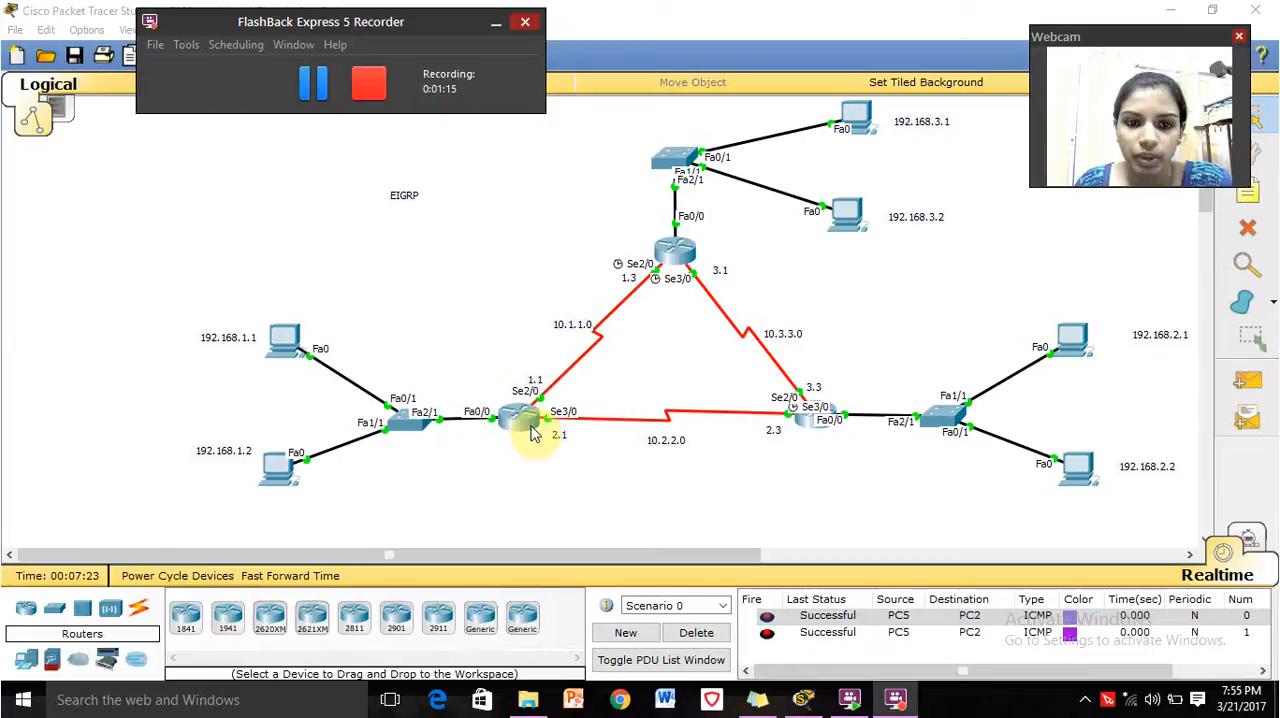
Open Router0's command line, leave the current EIGRP configuration session, and enter global configuration mode again.
click(527, 423)
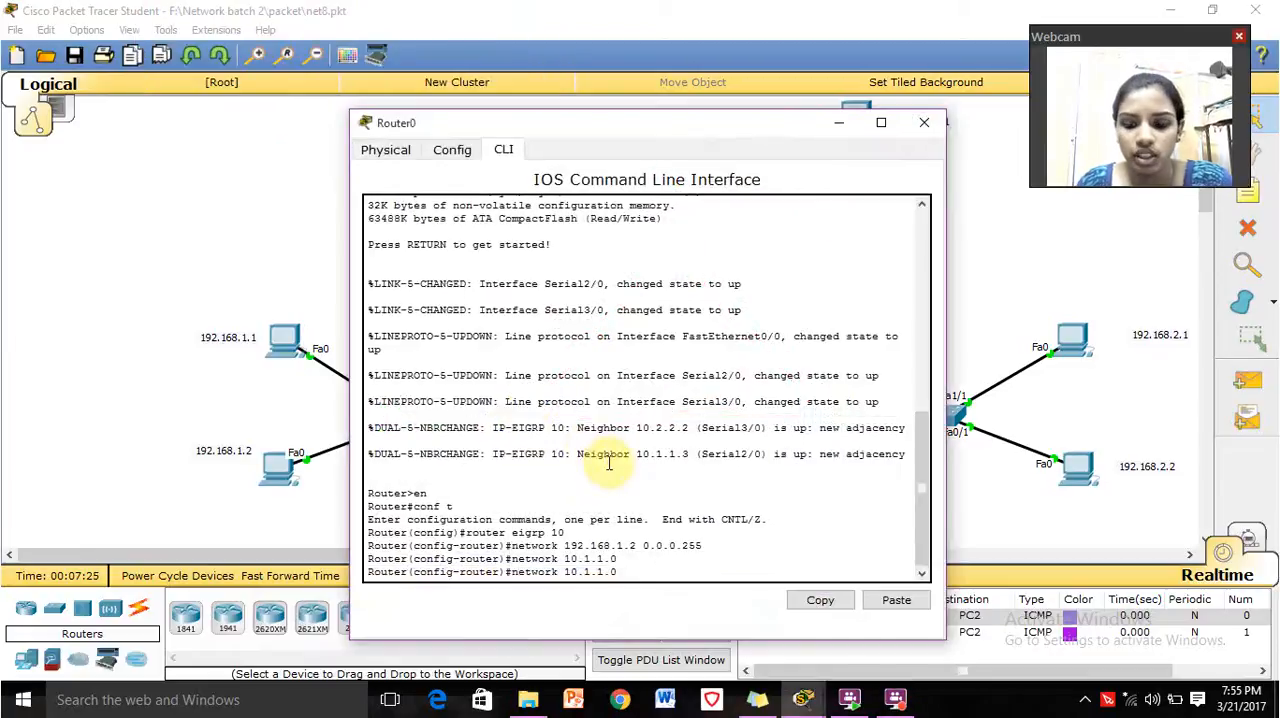
key(ctrl+z)
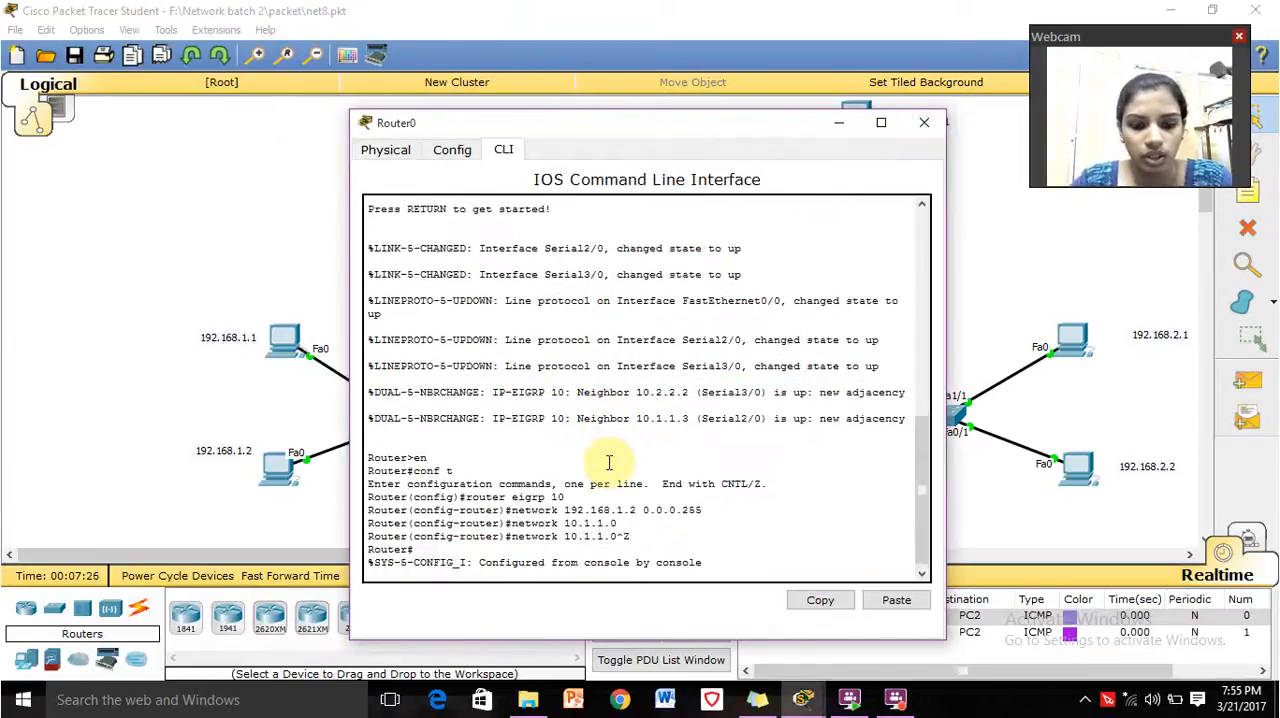
key(Return)
text(en)
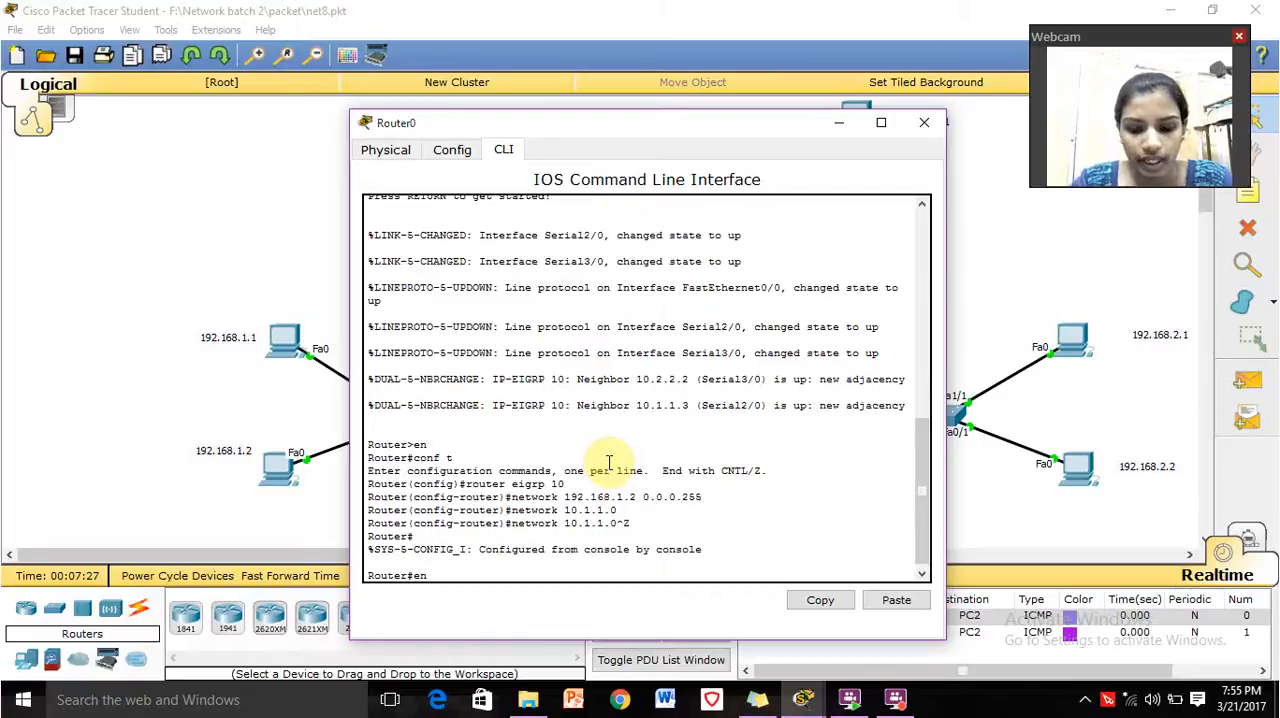
key(Return)
text(conf t)
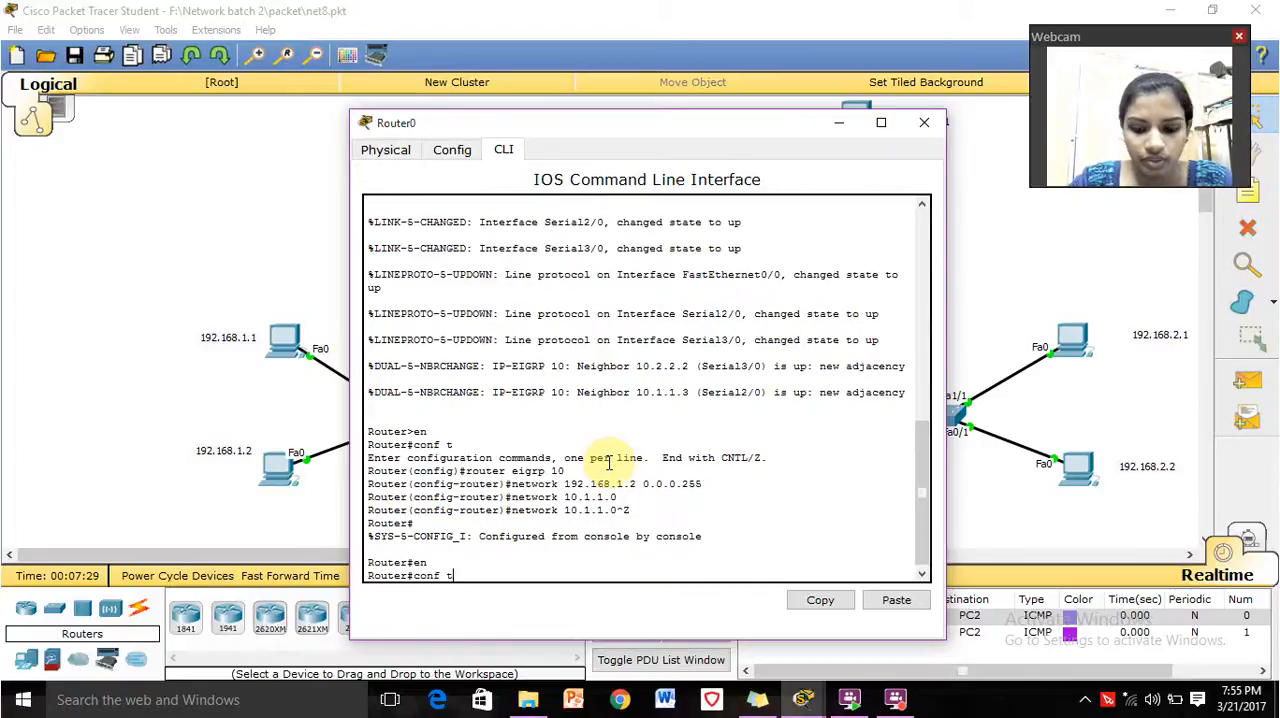
key(Return)
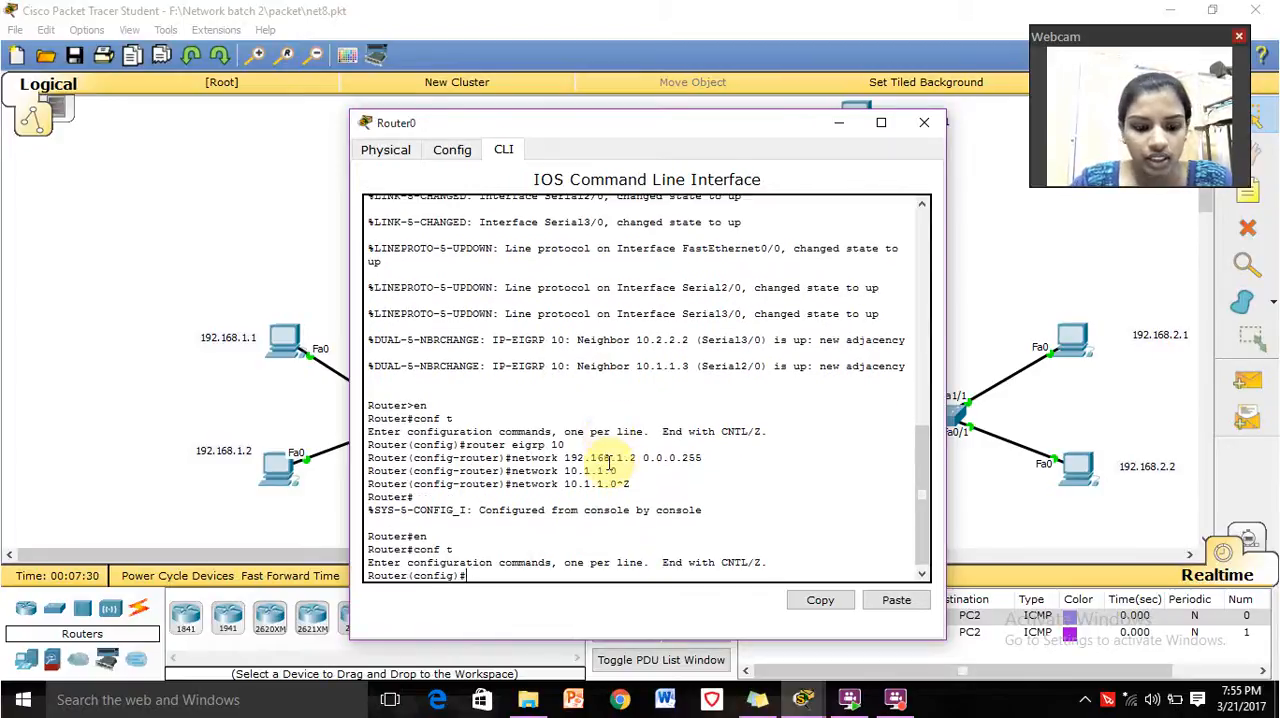
Enter router configuration mode for EIGRP with autonomous system number 10 on Router0.
text(router)
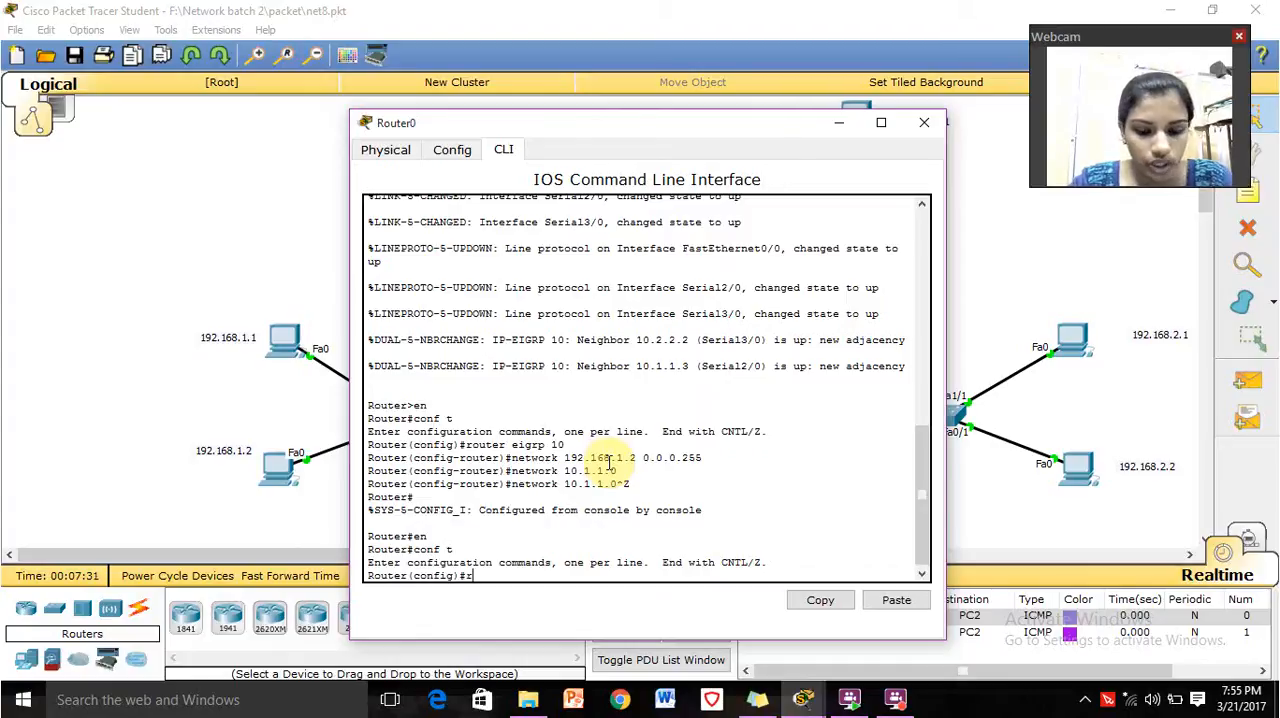
text( e)
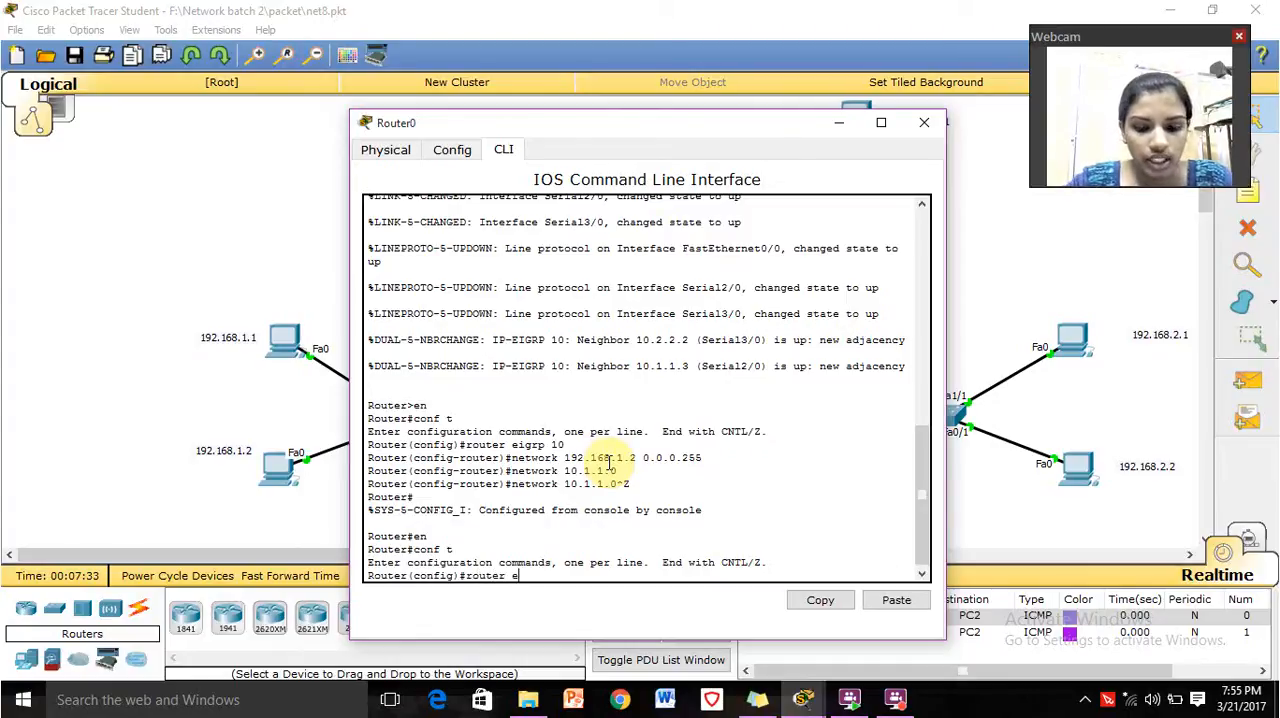
text(igrp 10)
key(Return)
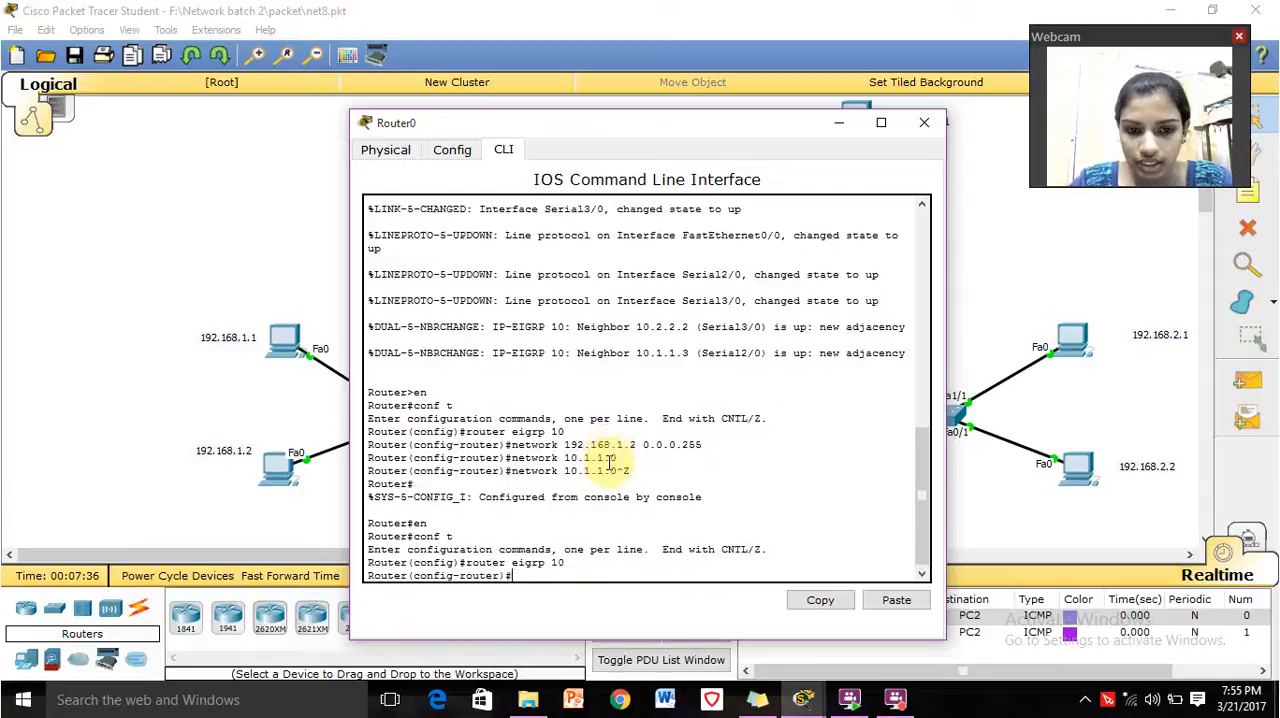
Advertise the LAN network 192.168.1.0 with wildcard mask 0.0.0.255 in Router0's EIGRP configuration.
text(net)
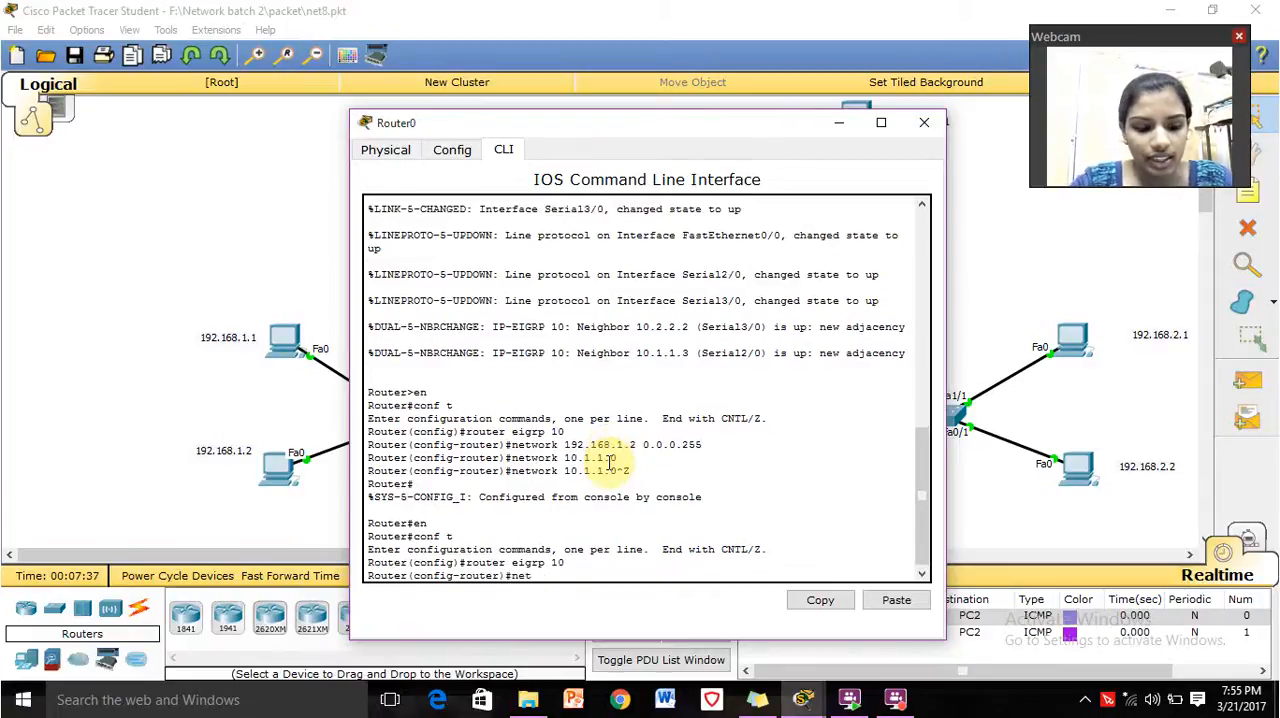
text(work)
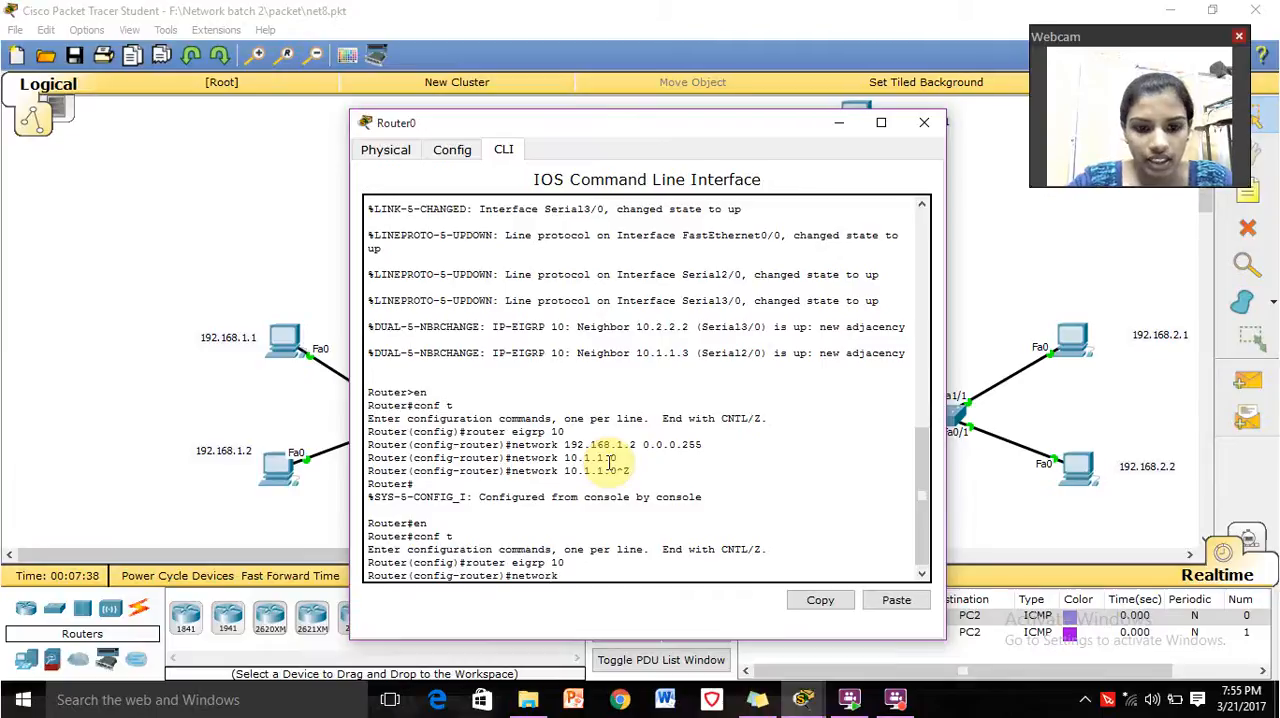
text( 19)
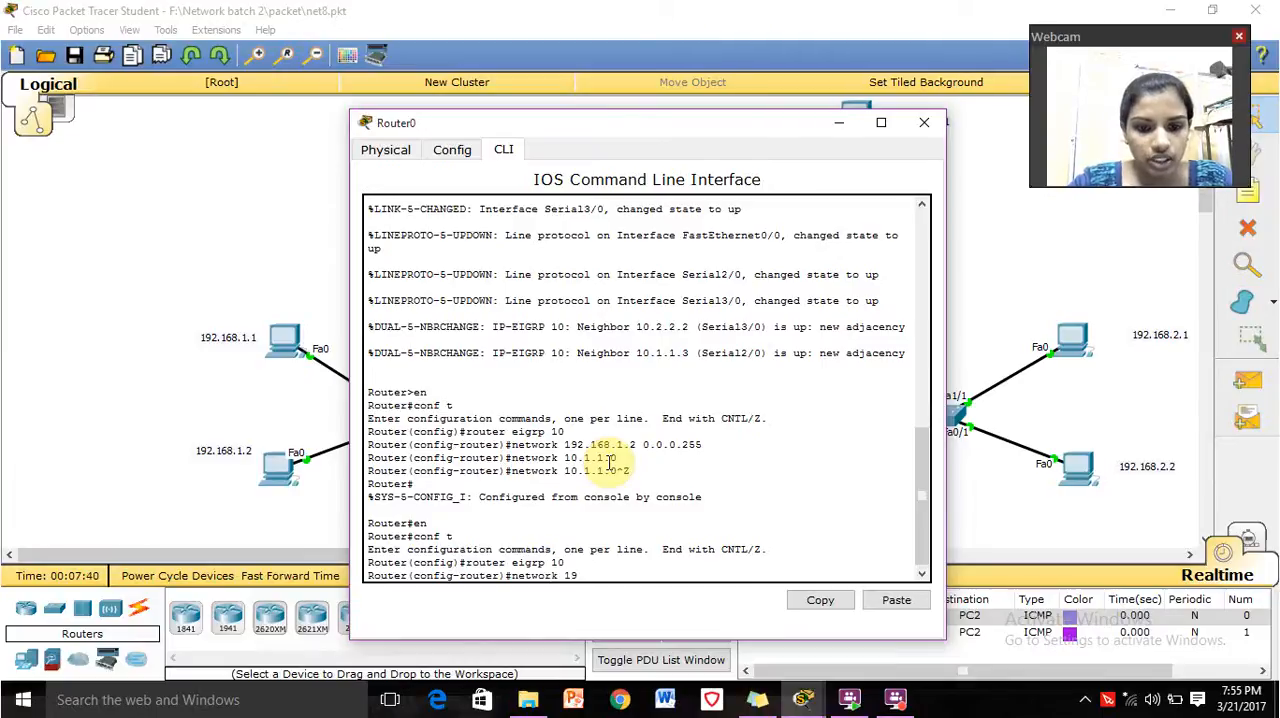
text(2.1)
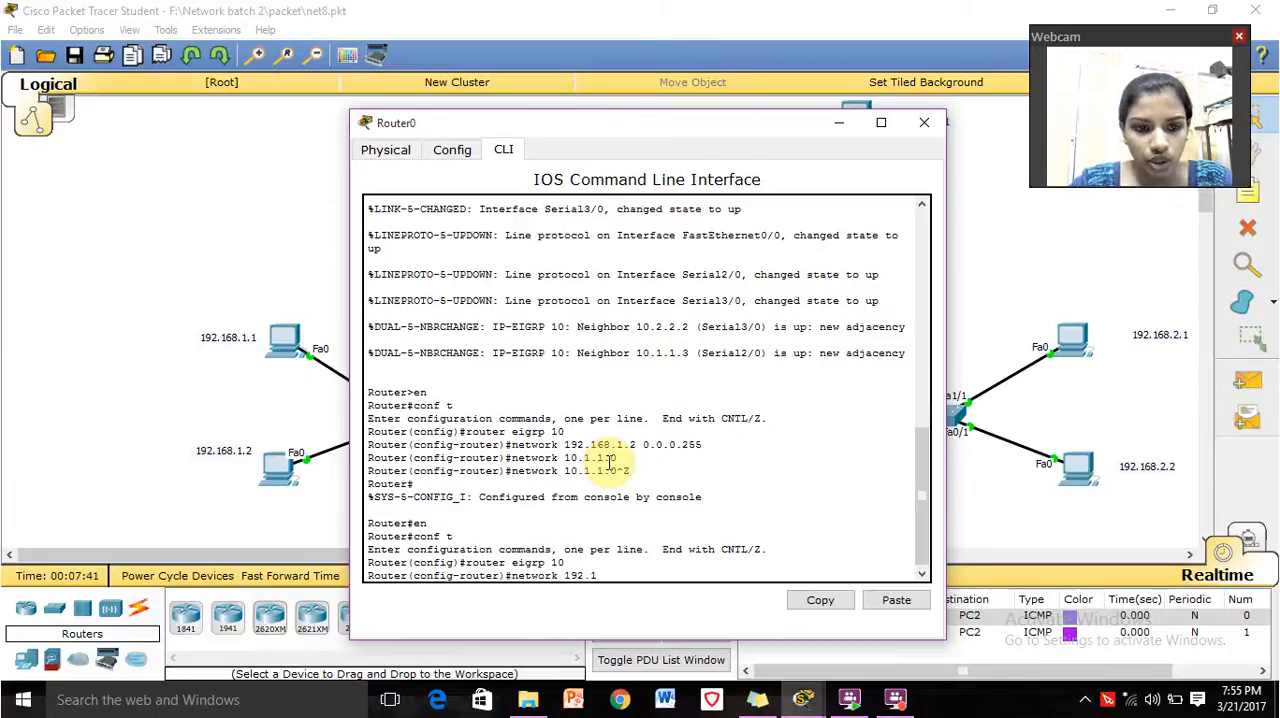
text(68.)
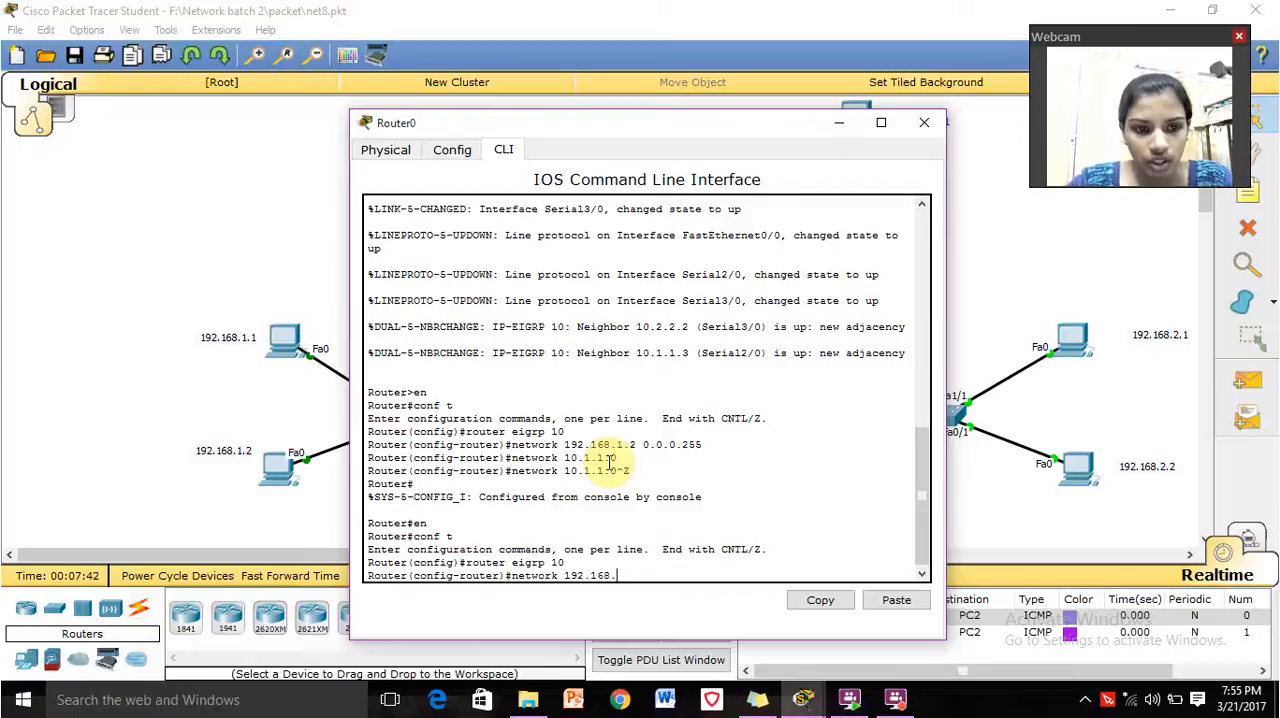
text(1.0)
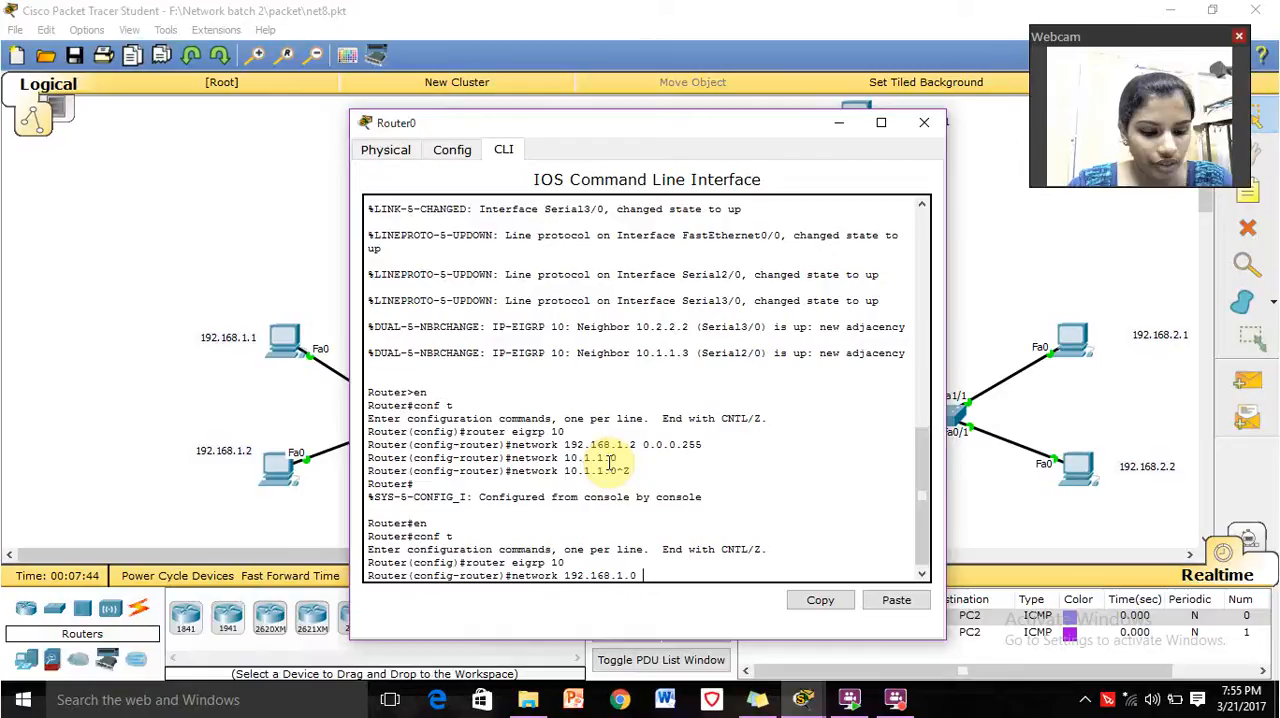
text( 0.0.)
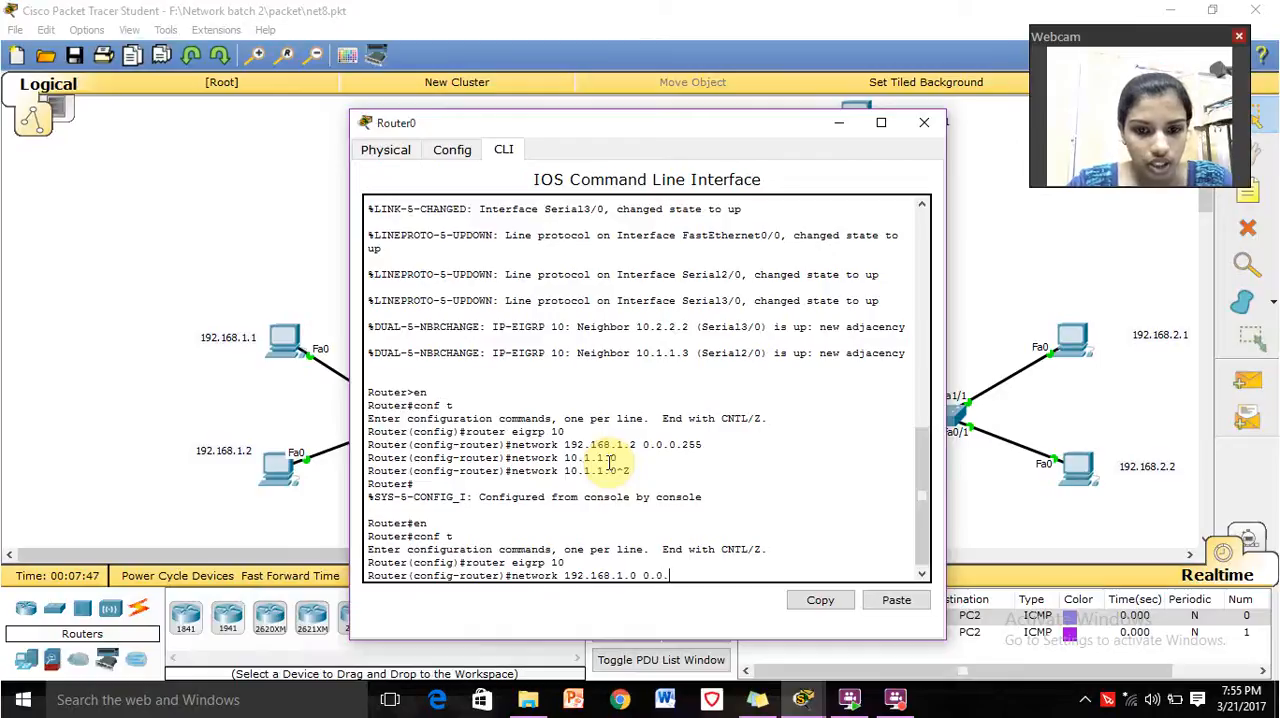
text(0.255)
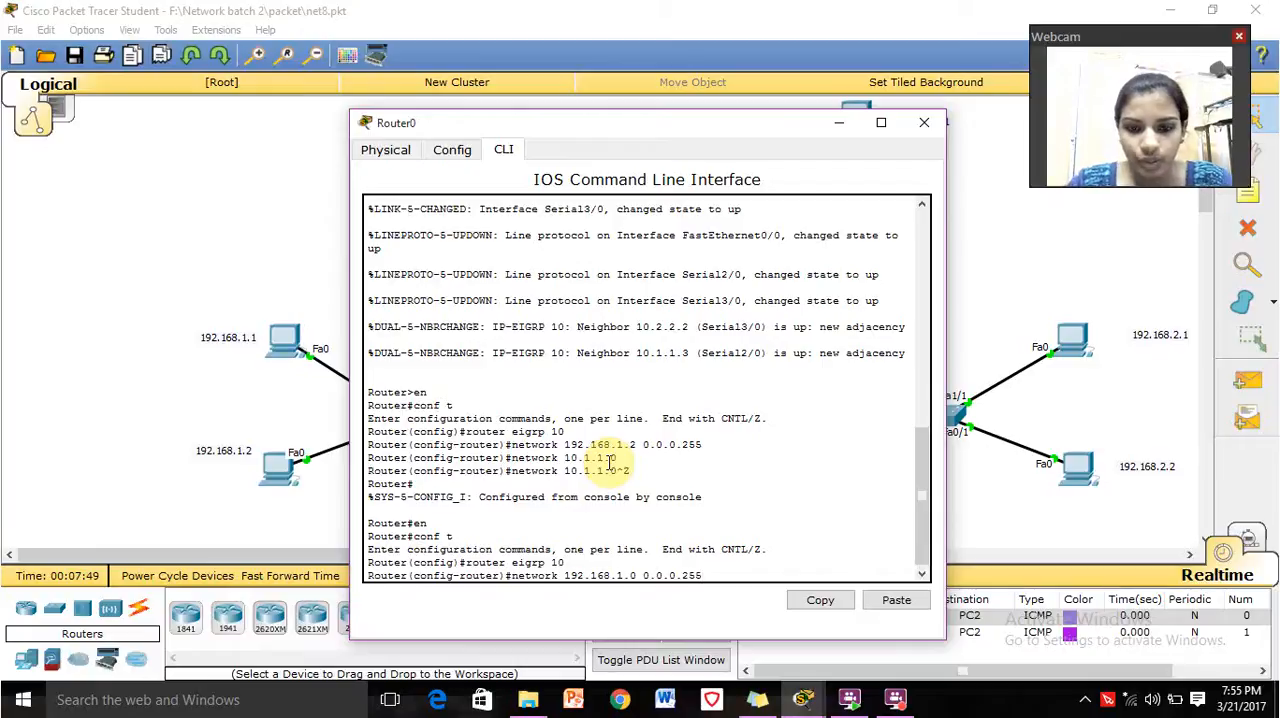
key(Return)
Advertise the serial network 10.1.1.0 with wildcard mask 0.0.0.3 in Router0's EIGRP configuration.
text(network 192.168.1.0 0.0.0.255)
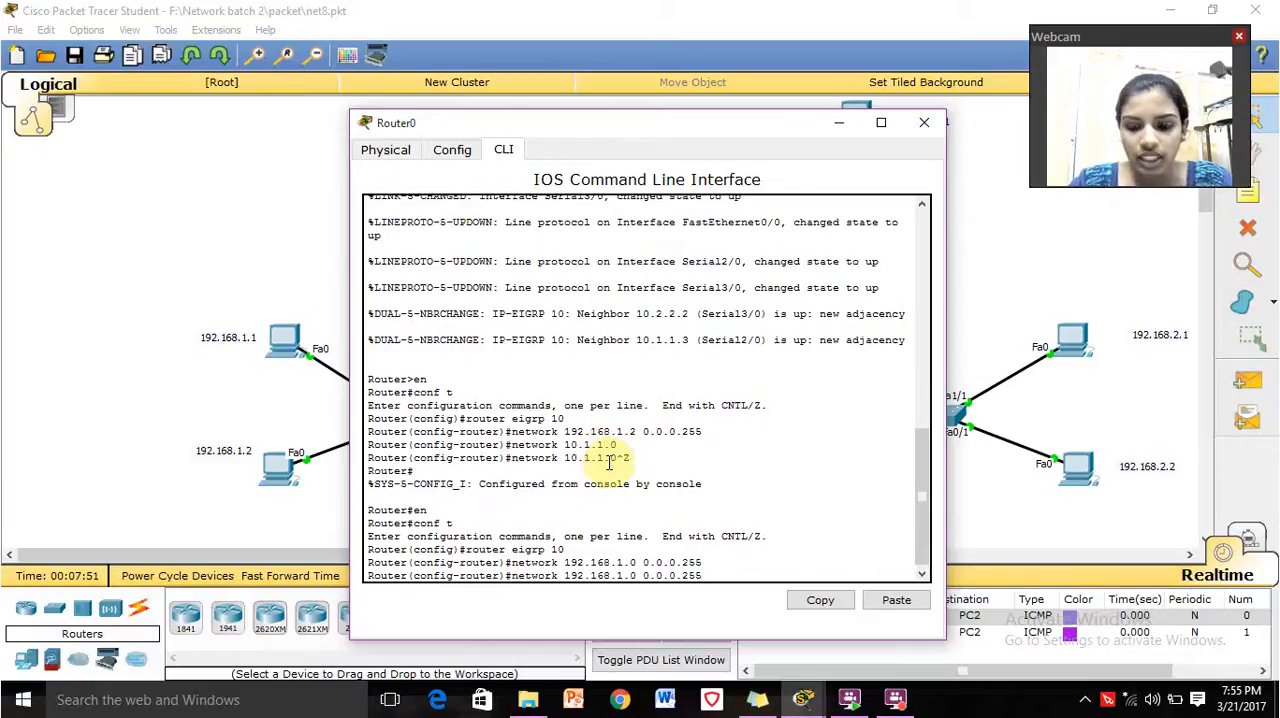
key(BackSpace)
key(BackSpace)
key(BackSpace)
key(BackSpace)
key(BackSpace)
key(BackSpace)
key(BackSpace)
key(BackSpace)
key(BackSpace)
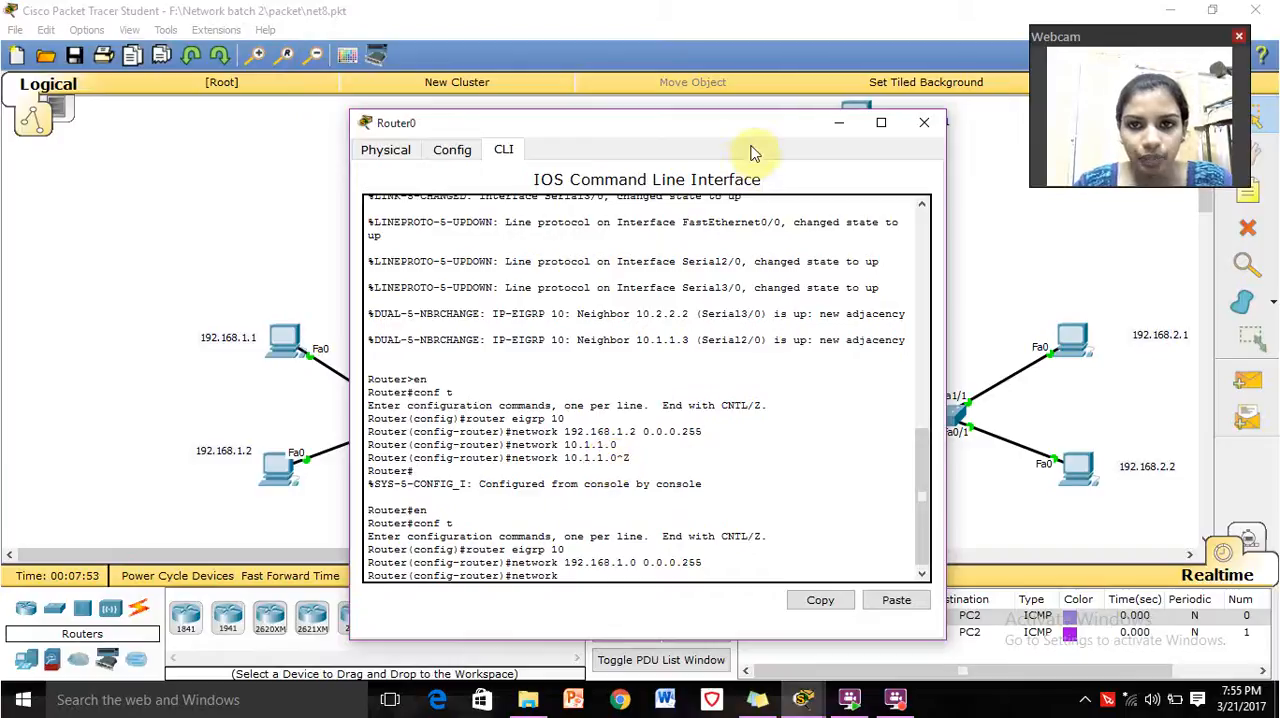
drag(756, 123, 1028, 66)
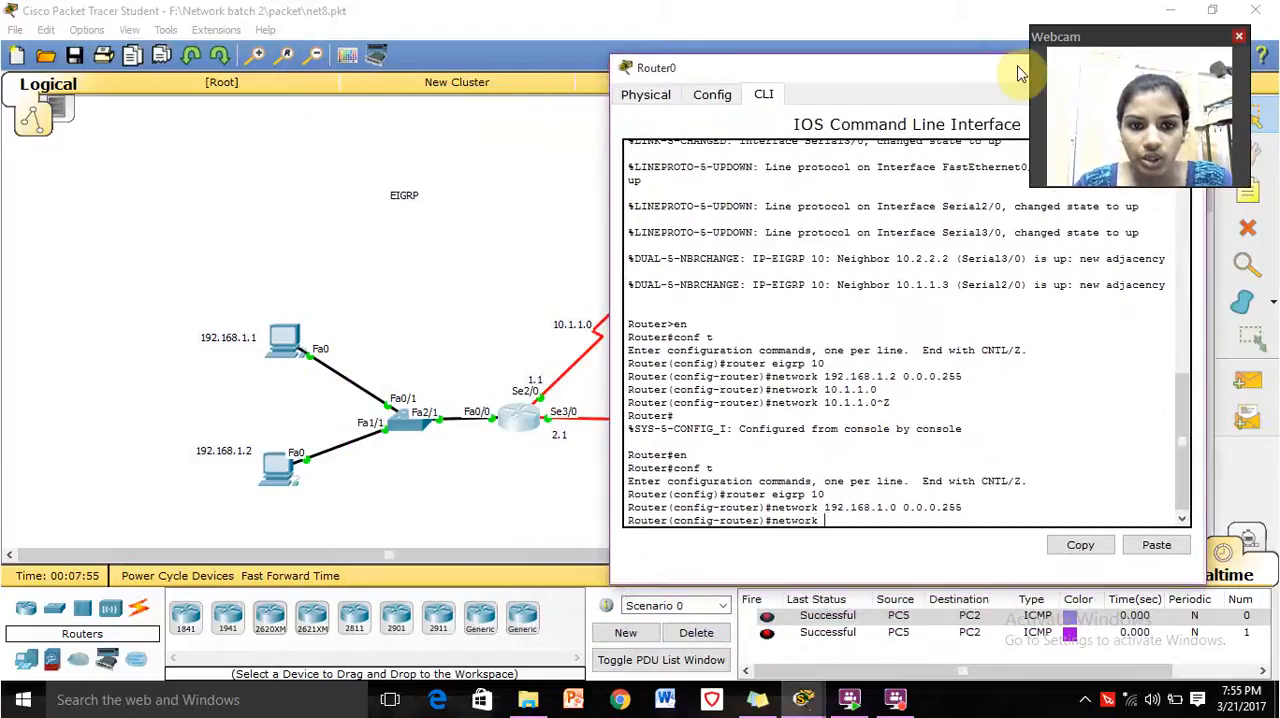
text(10)
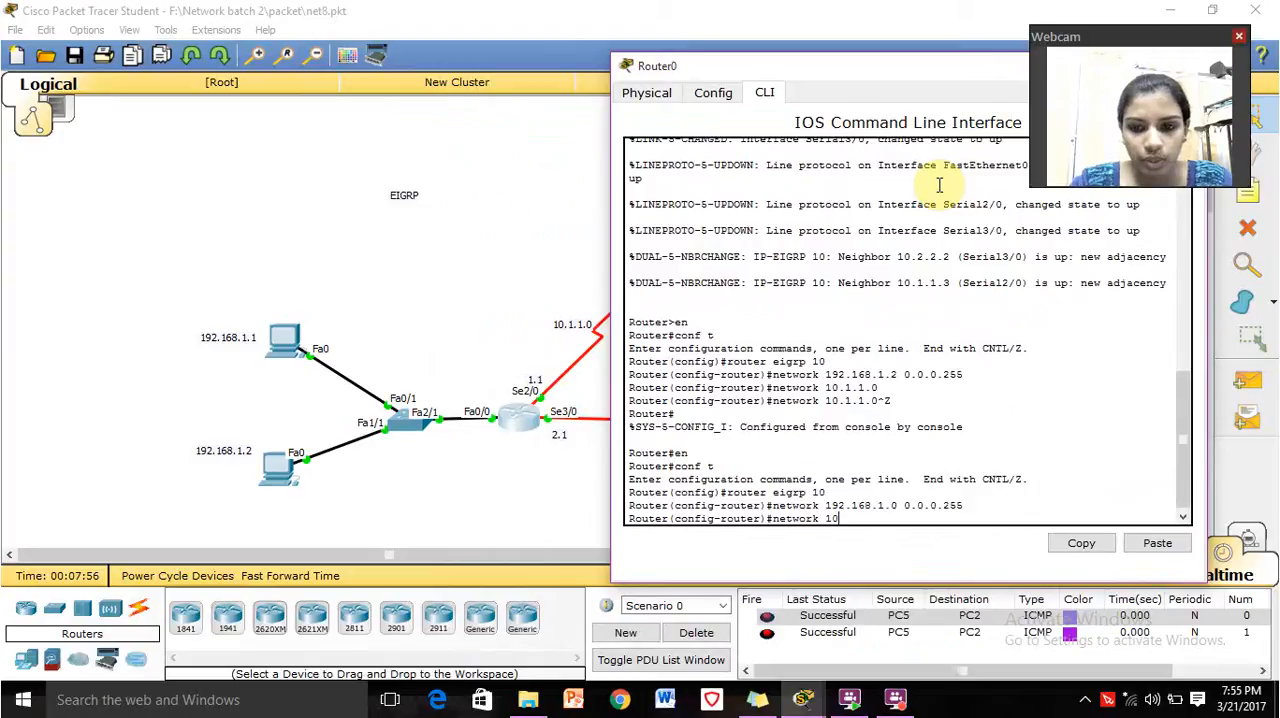
text(.1.1)
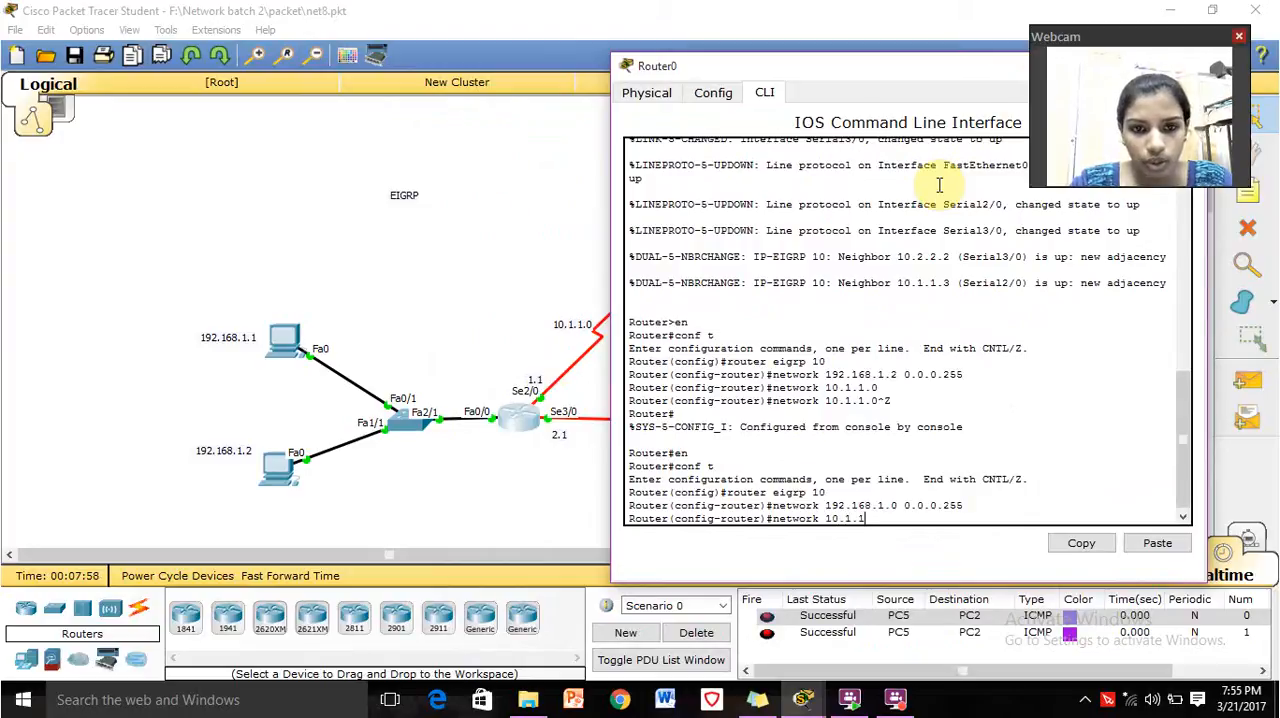
text(.0)
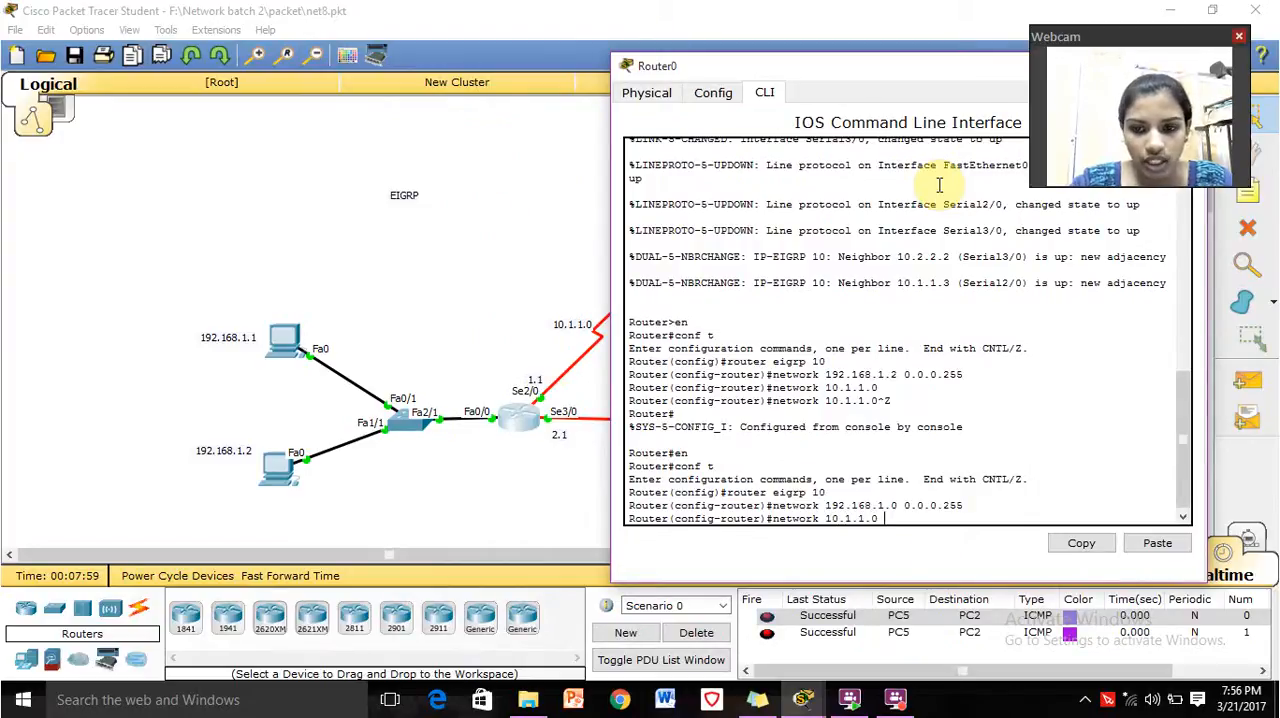
text( 0.0.0.3)
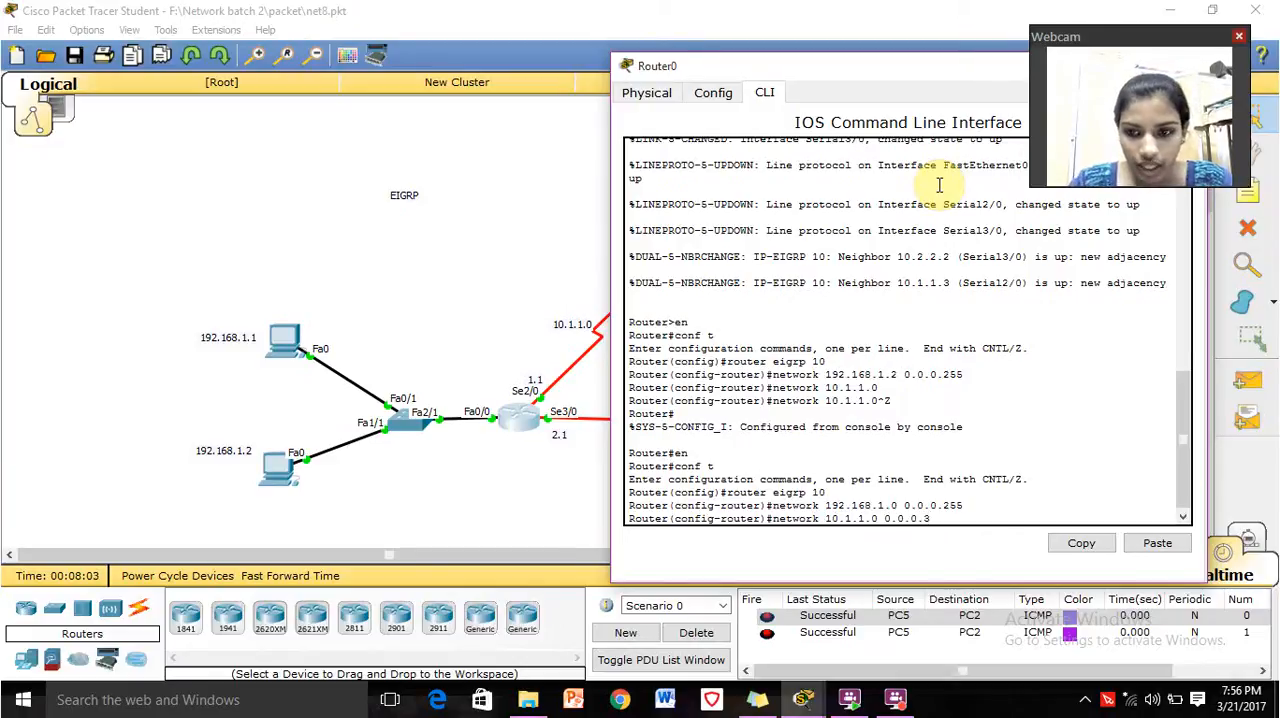
key(Return)
Advertise the serial network 10.2.2.0 with wildcard mask 0.0.0.3 in EIGRP and close Router0's window.
key(Up)
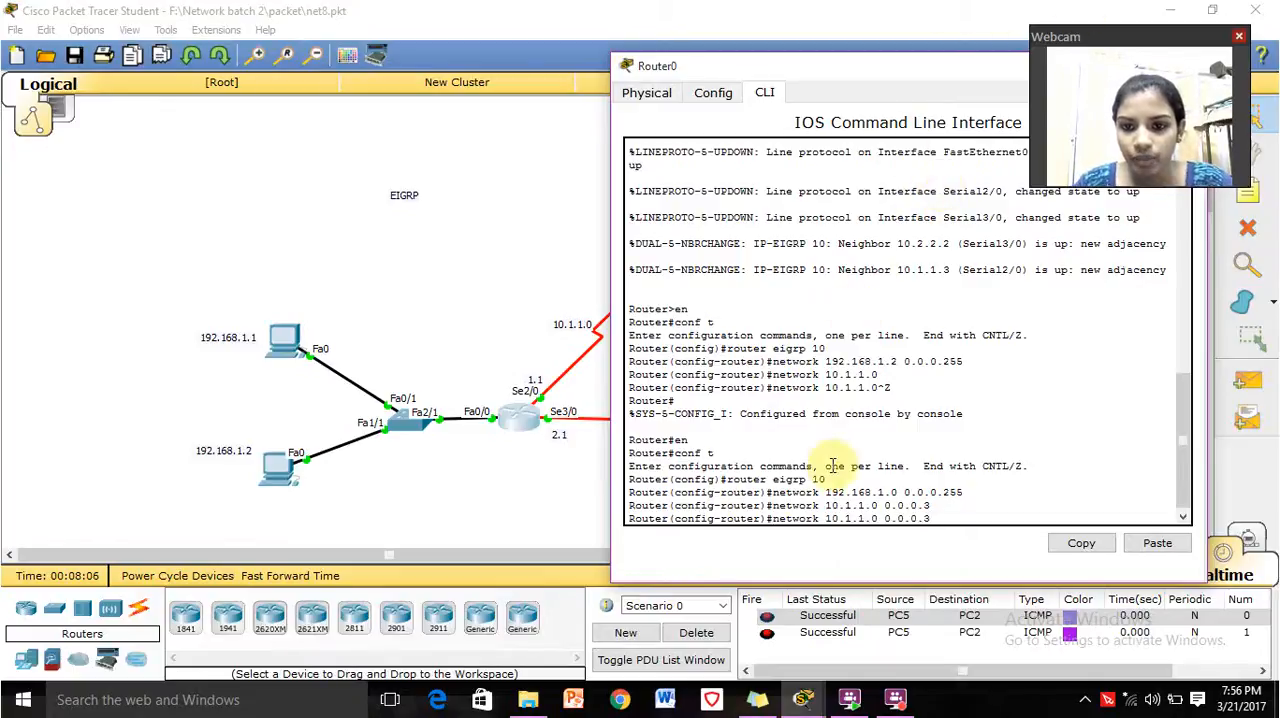
key(Left)
key(Left)
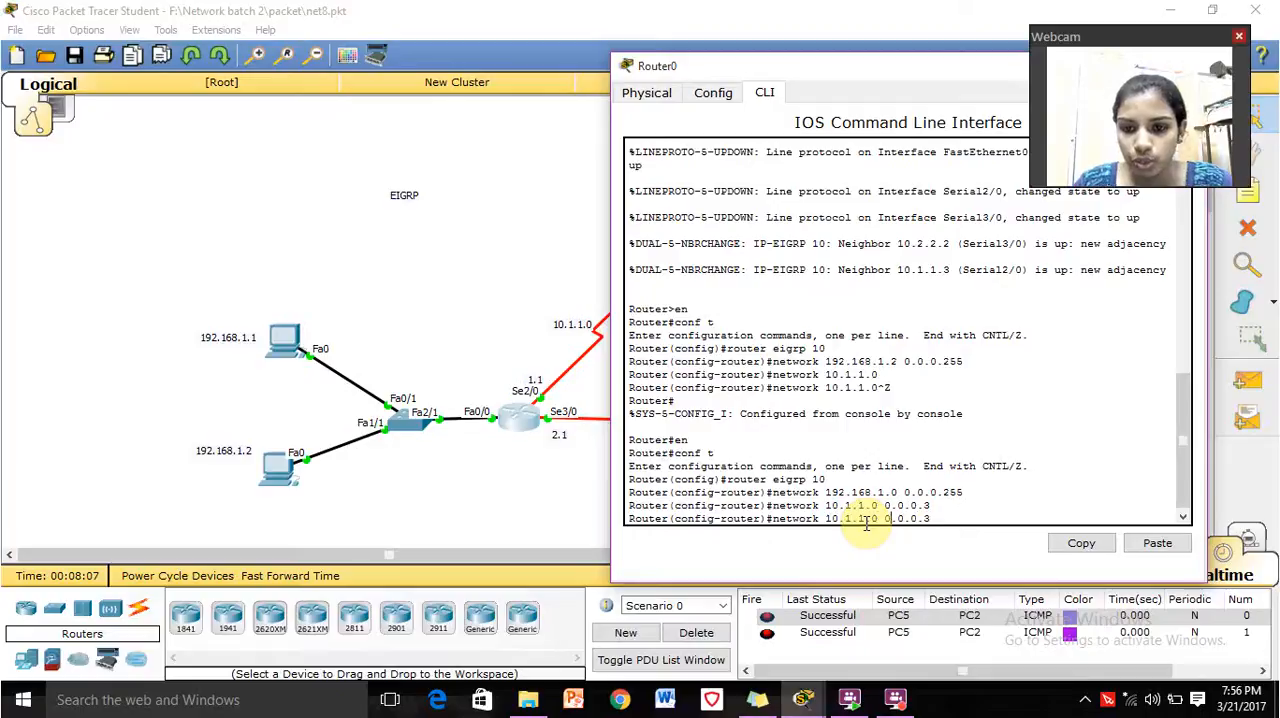
key(Left)
key(Left)
key(BackSpace)
text(2)
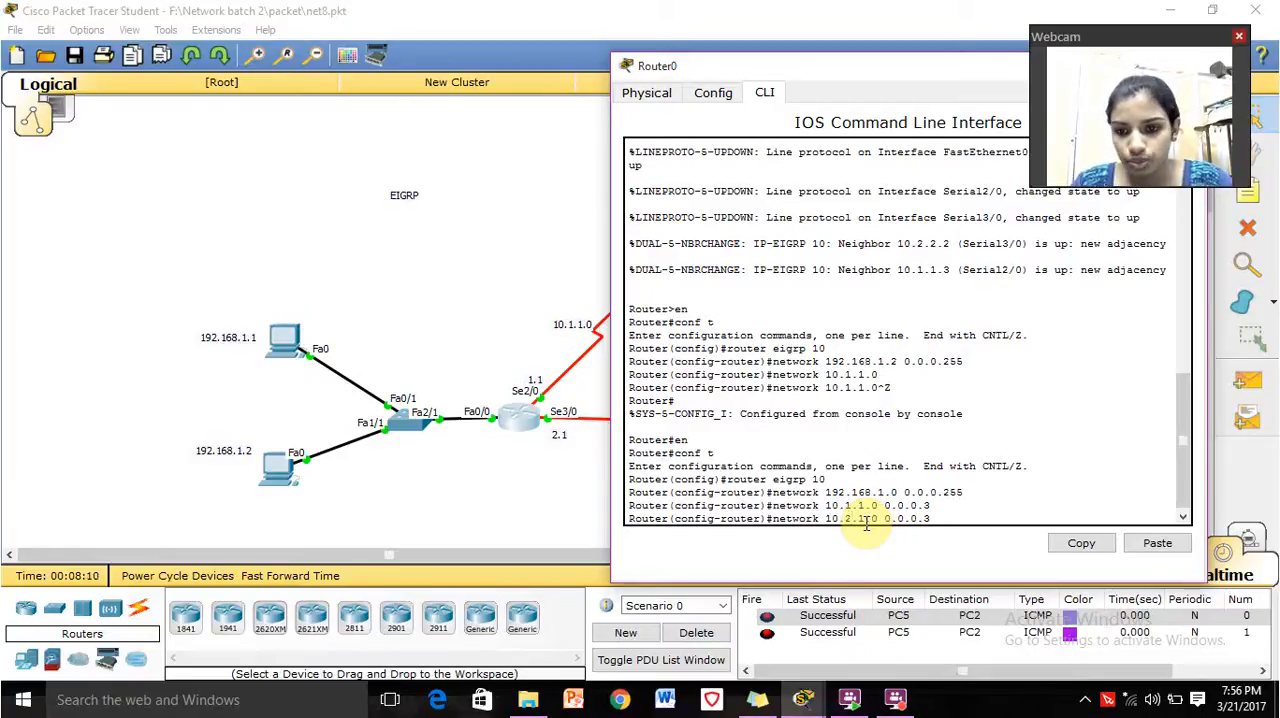
key(BackSpace)
text(2)
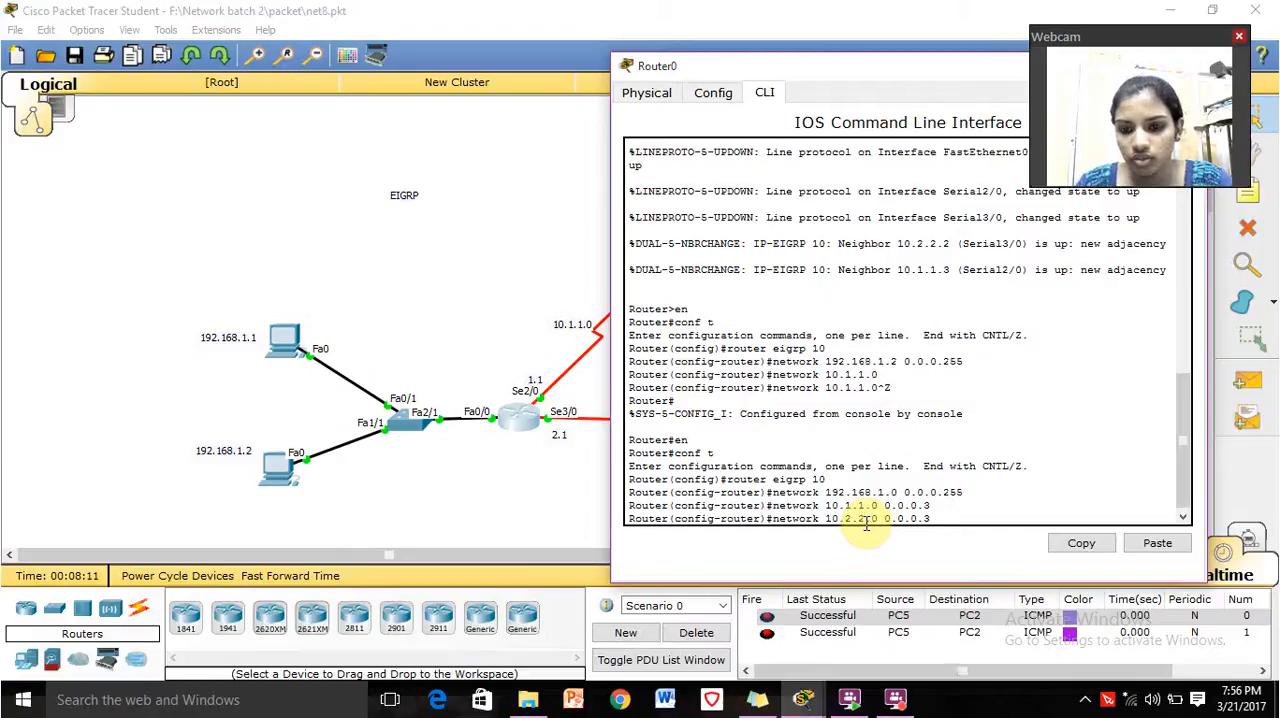
key(Return)
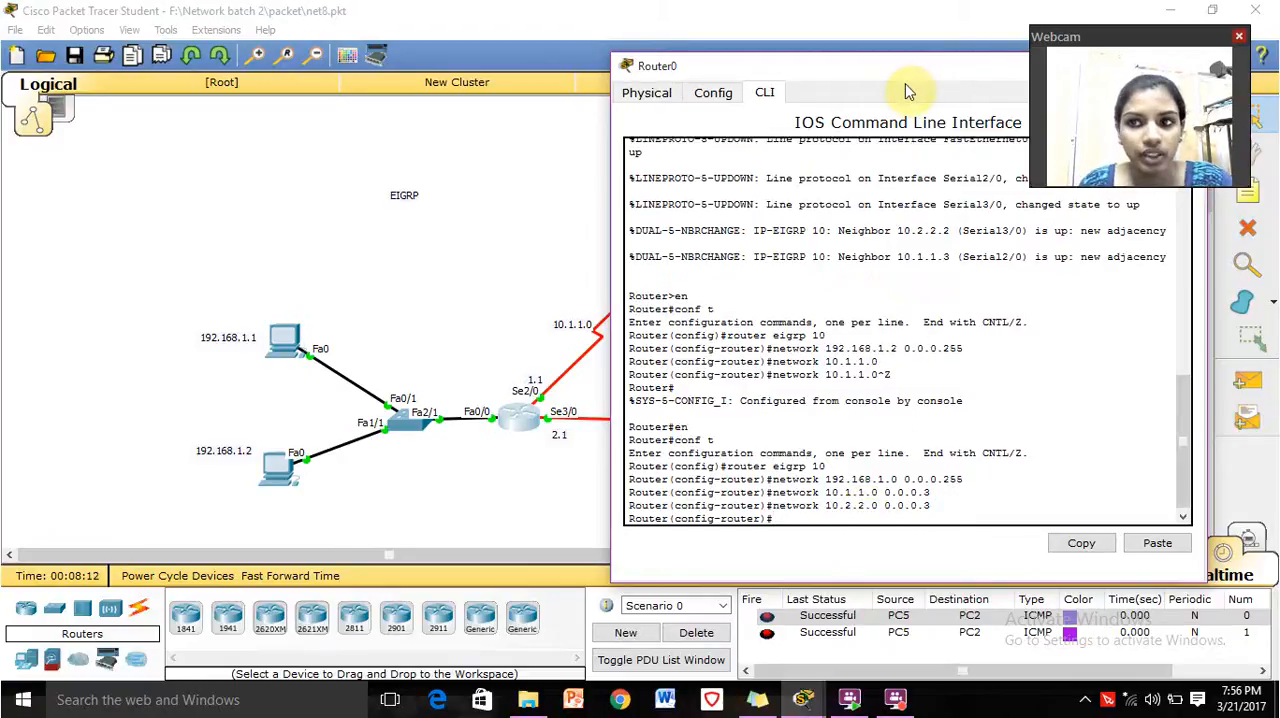
drag(903, 68, 532, 48)
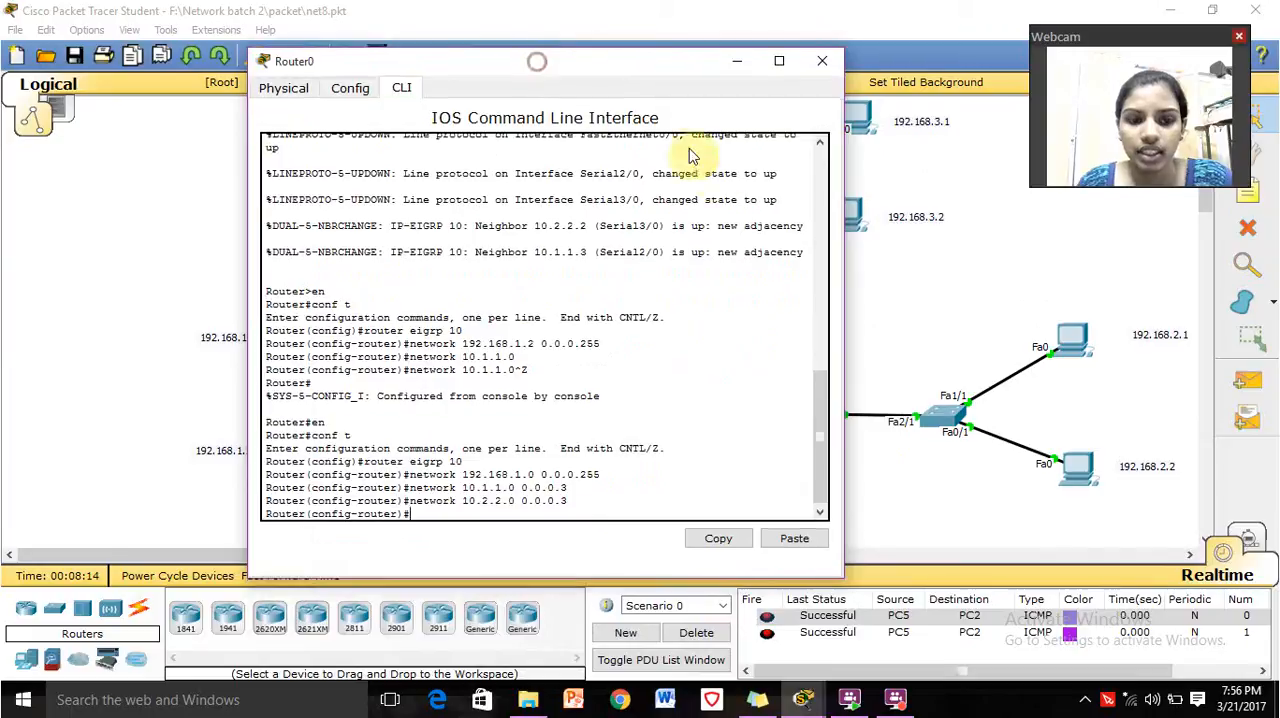
click(820, 66)
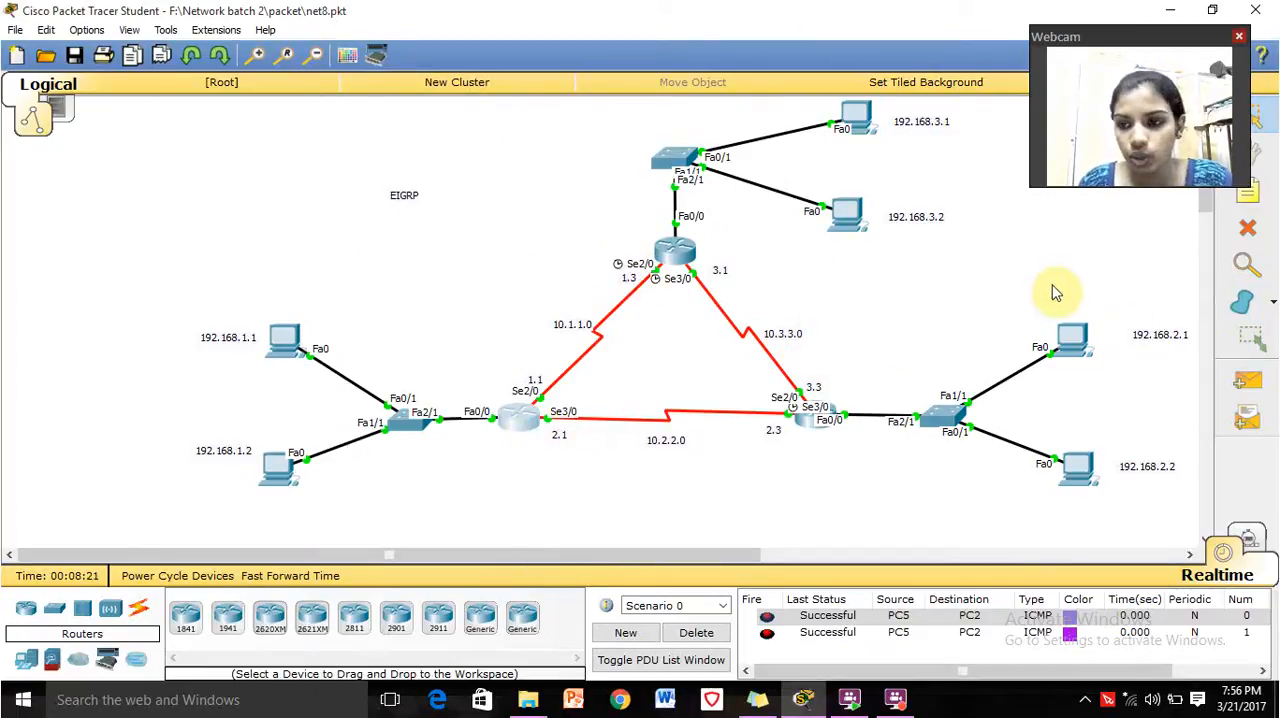
Send a simple PDU from the PC at 192.168.1.2 to the PC at 192.168.3.2.
click(1247, 381)
click(278, 467)
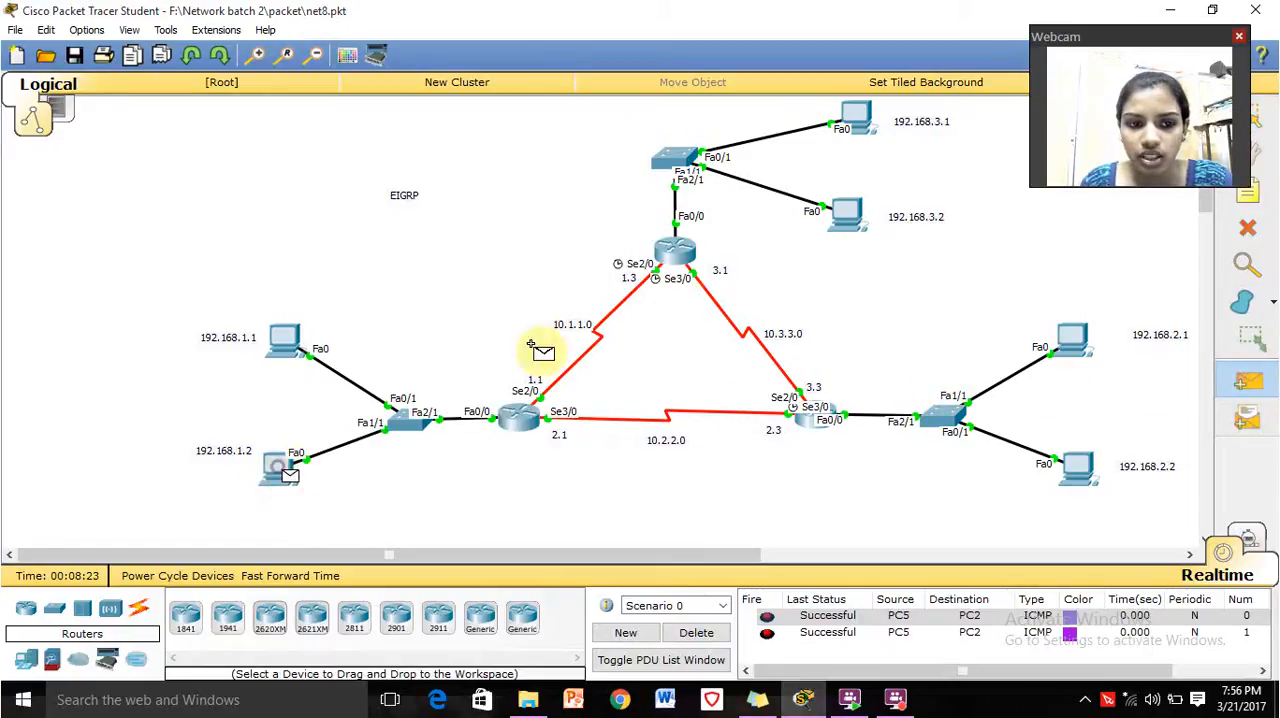
click(849, 225)
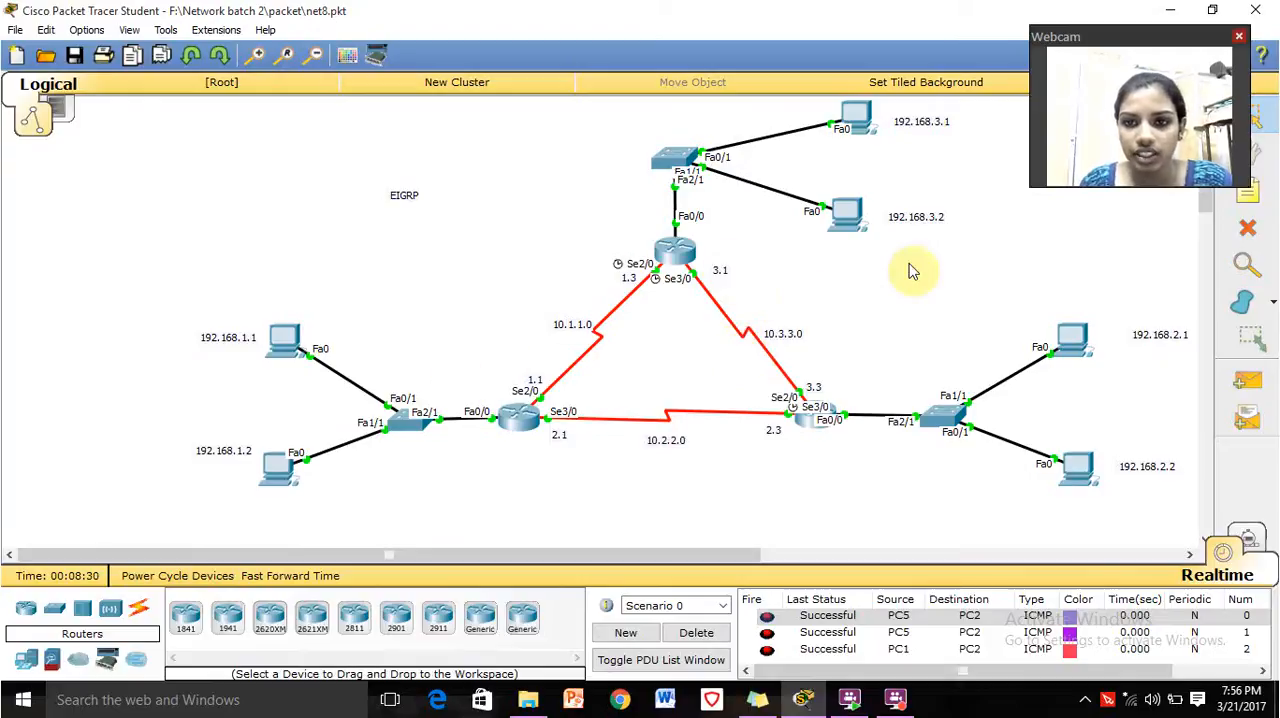
Ping 192.168.2.1 from the command prompt of the PC at 192.168.1.2.
click(268, 470)
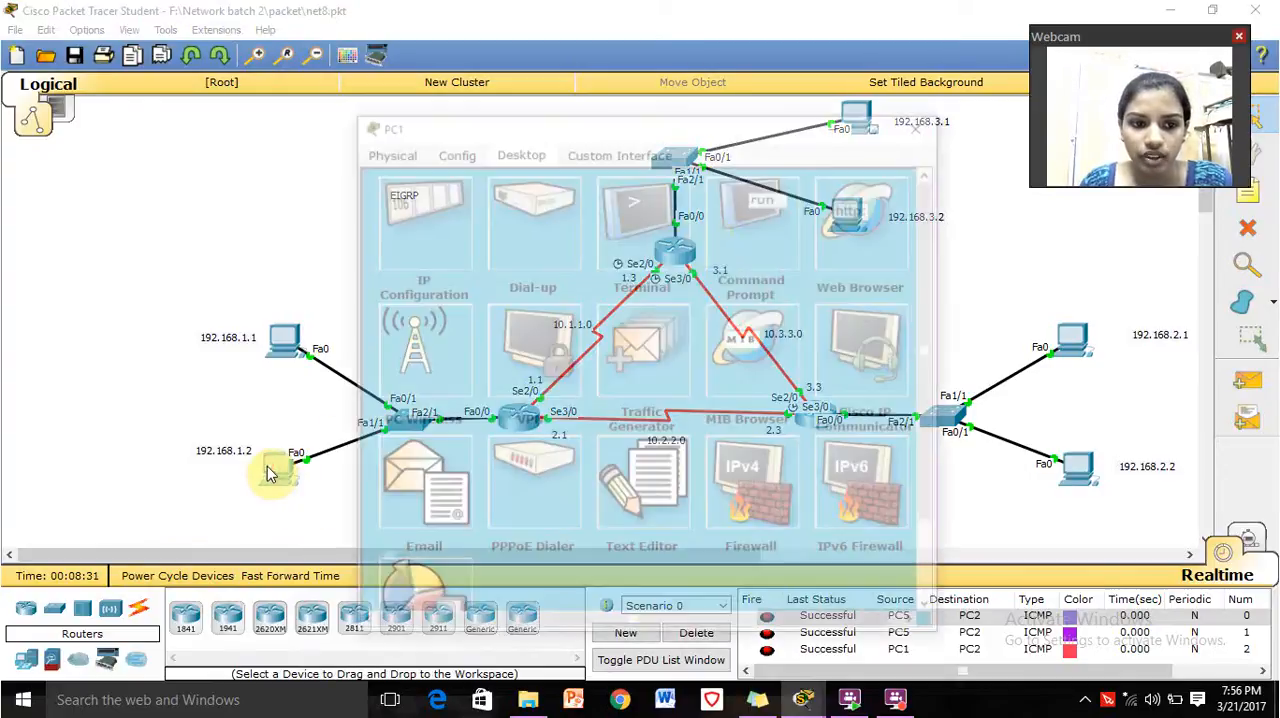
click(750, 228)
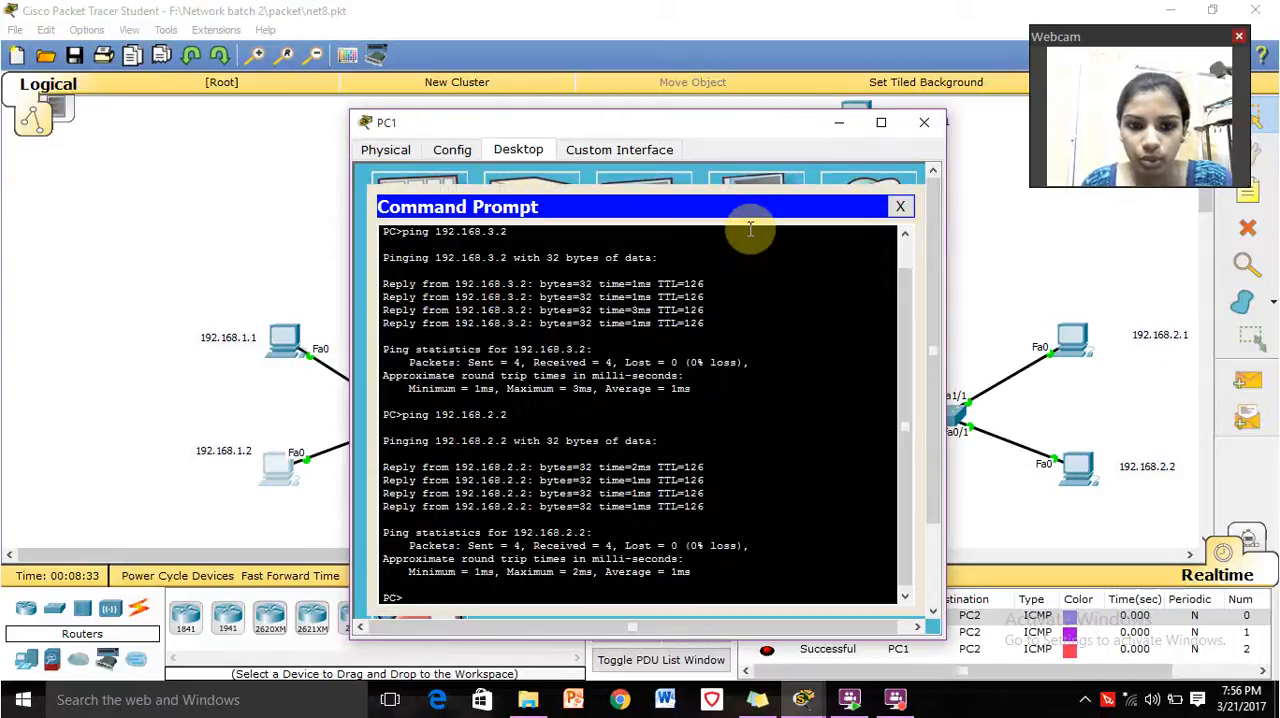
text(ping 192)
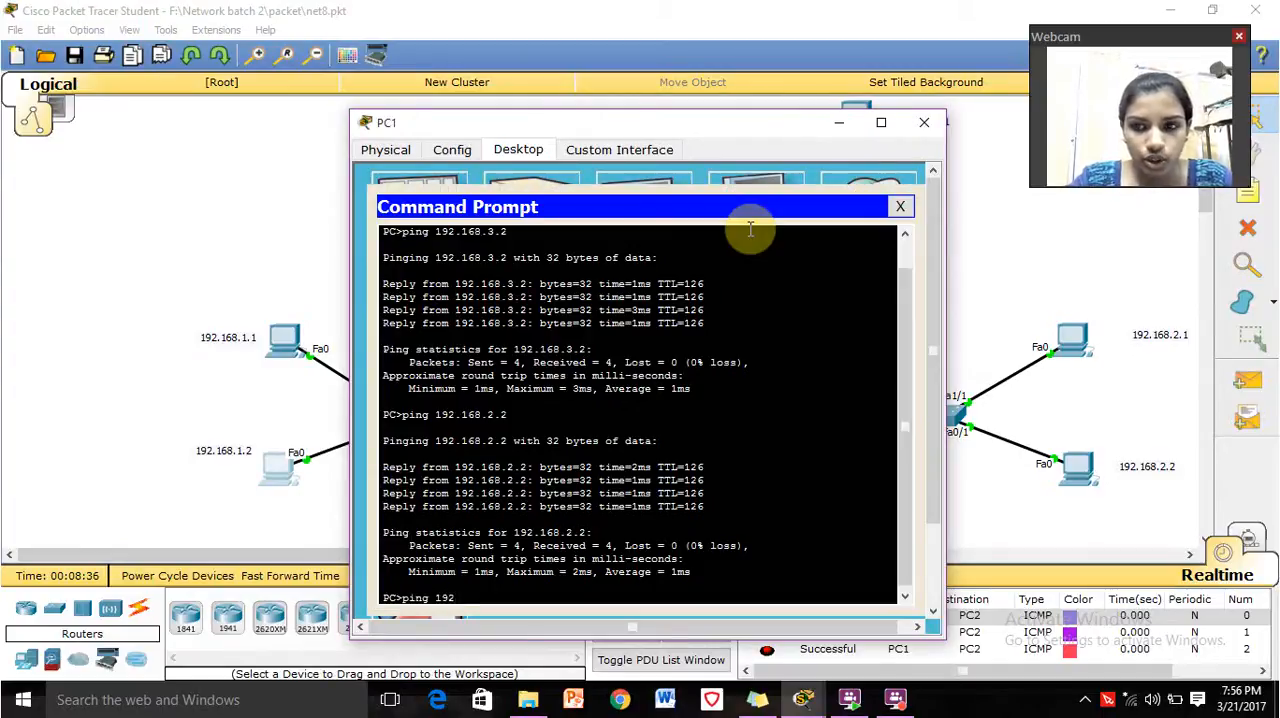
text(.18)
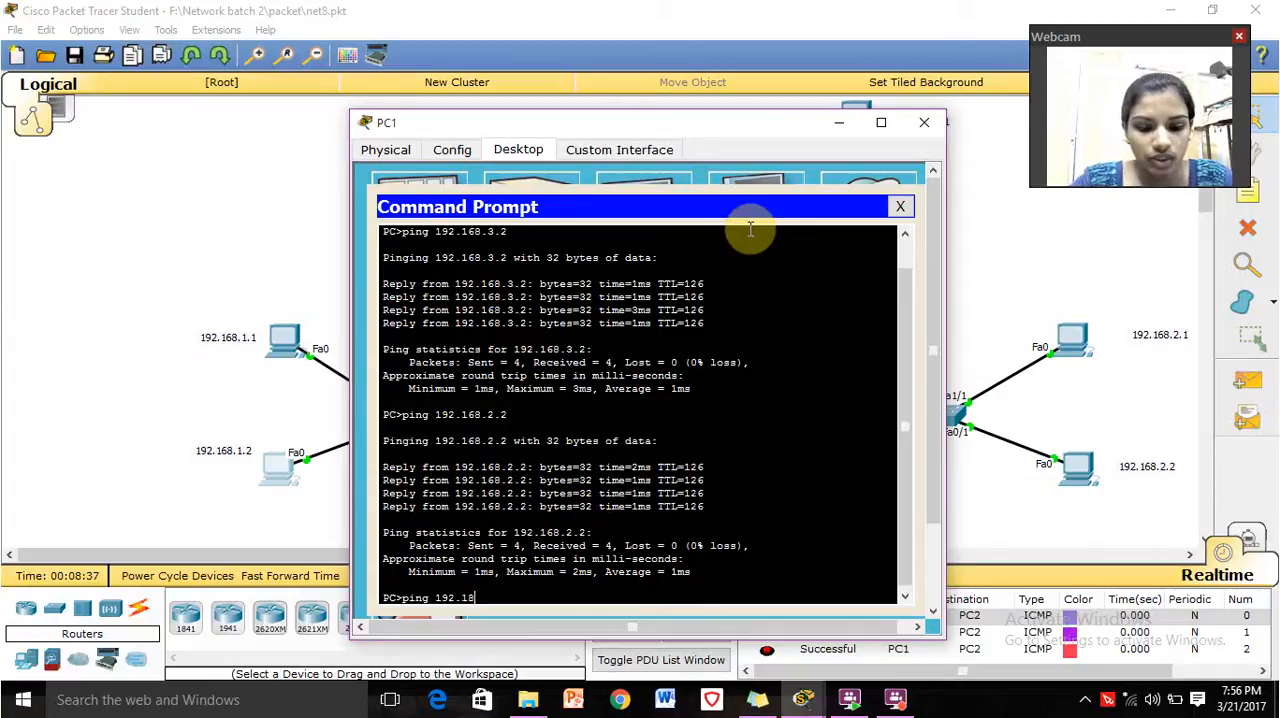
text(8.2.1)
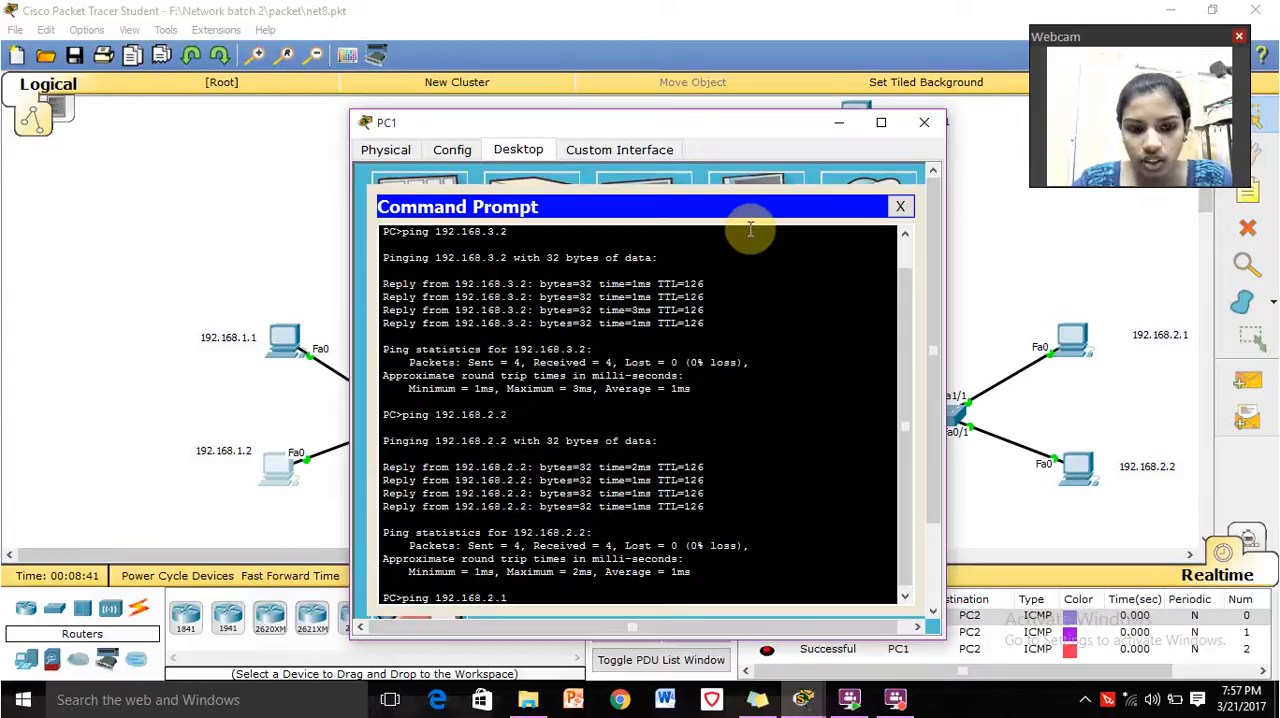
key(Return)
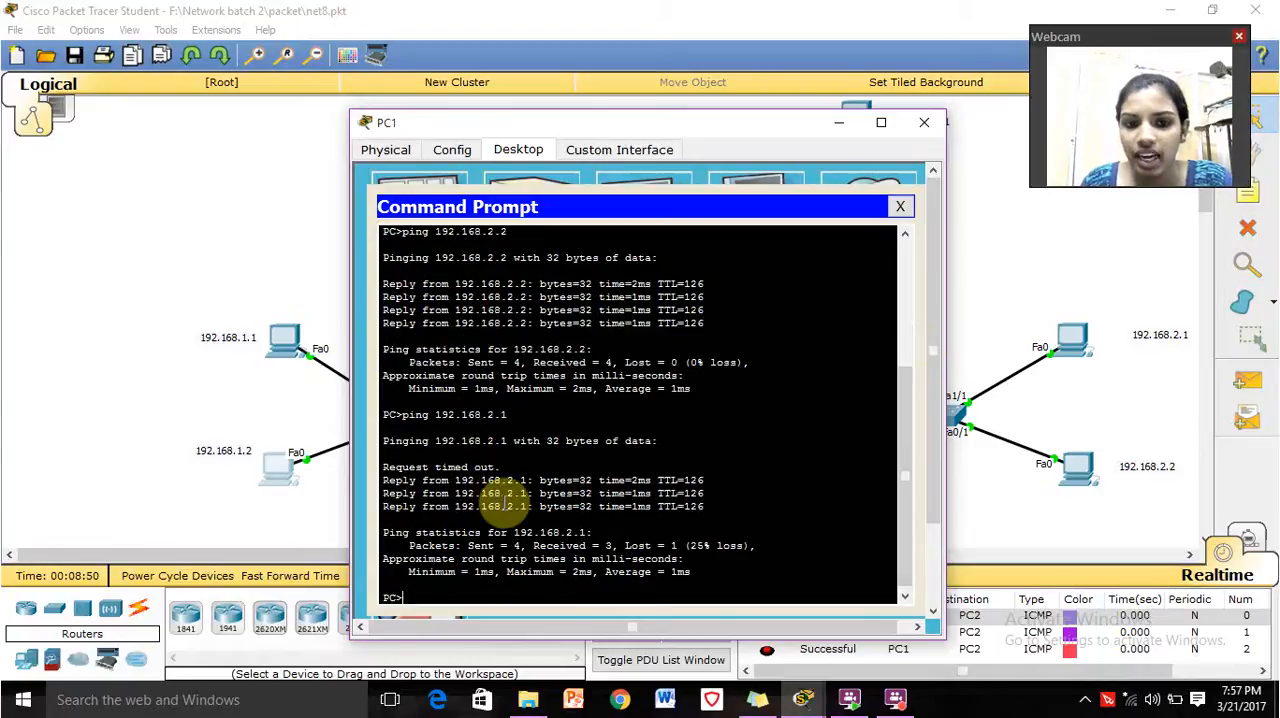
Ping 192.168.3.1 from PC1's command prompt.
text(p)
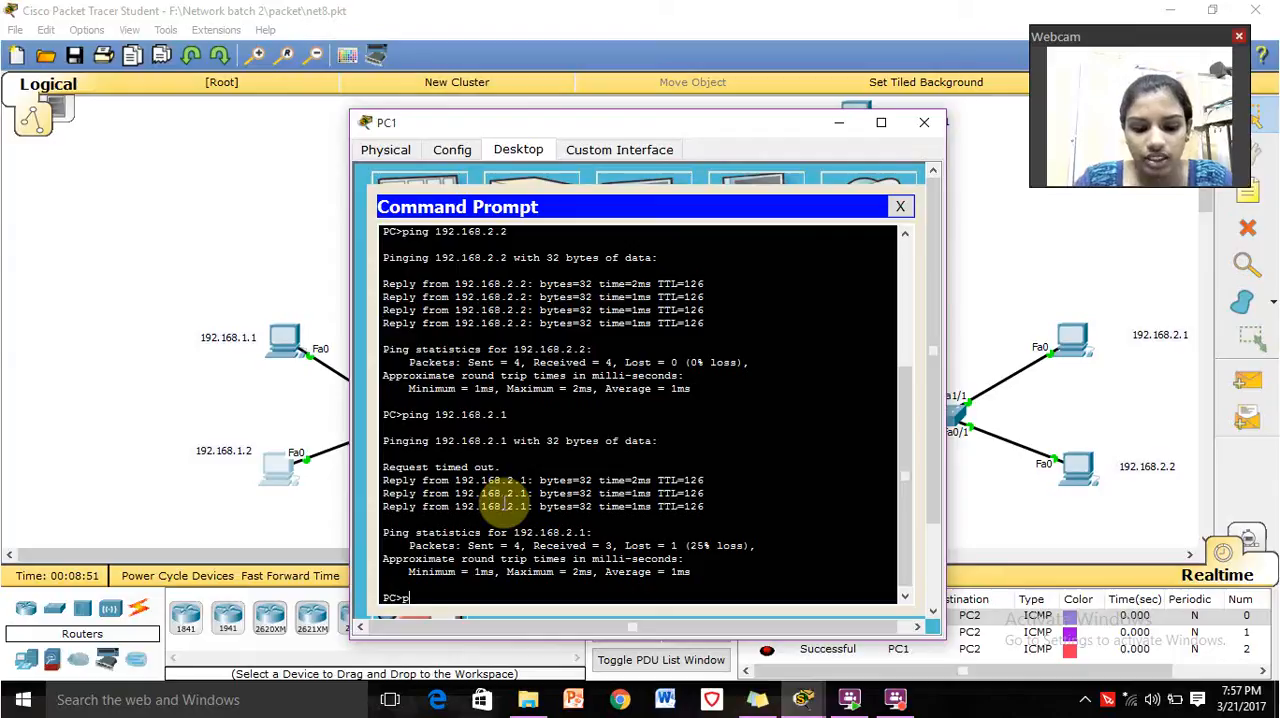
text(ing 19)
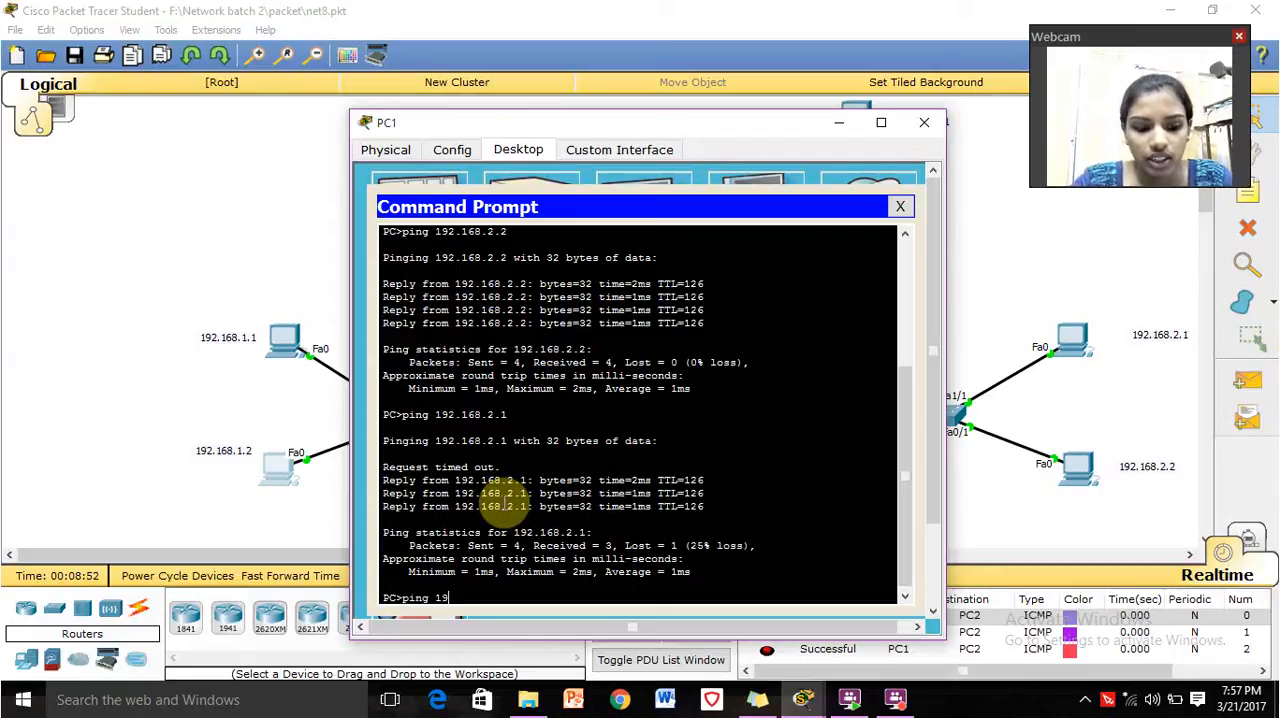
text(2.)
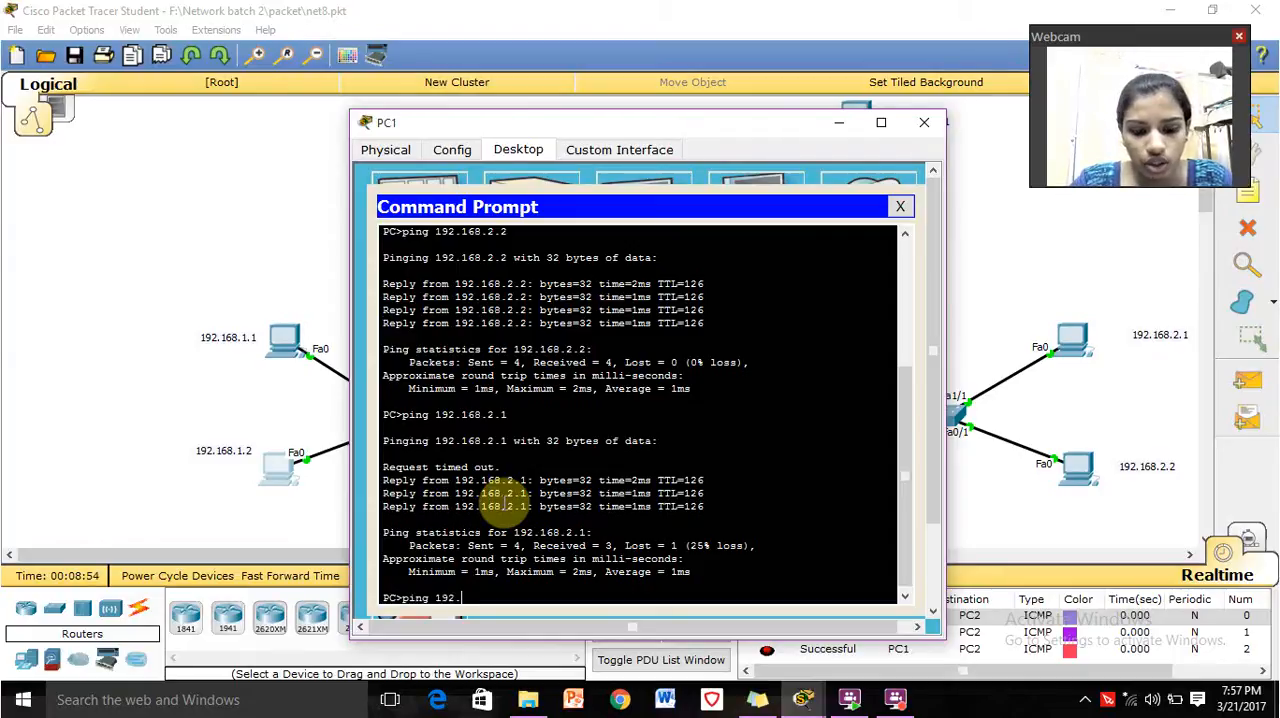
text(168.)
text(3.1)
key(Return)
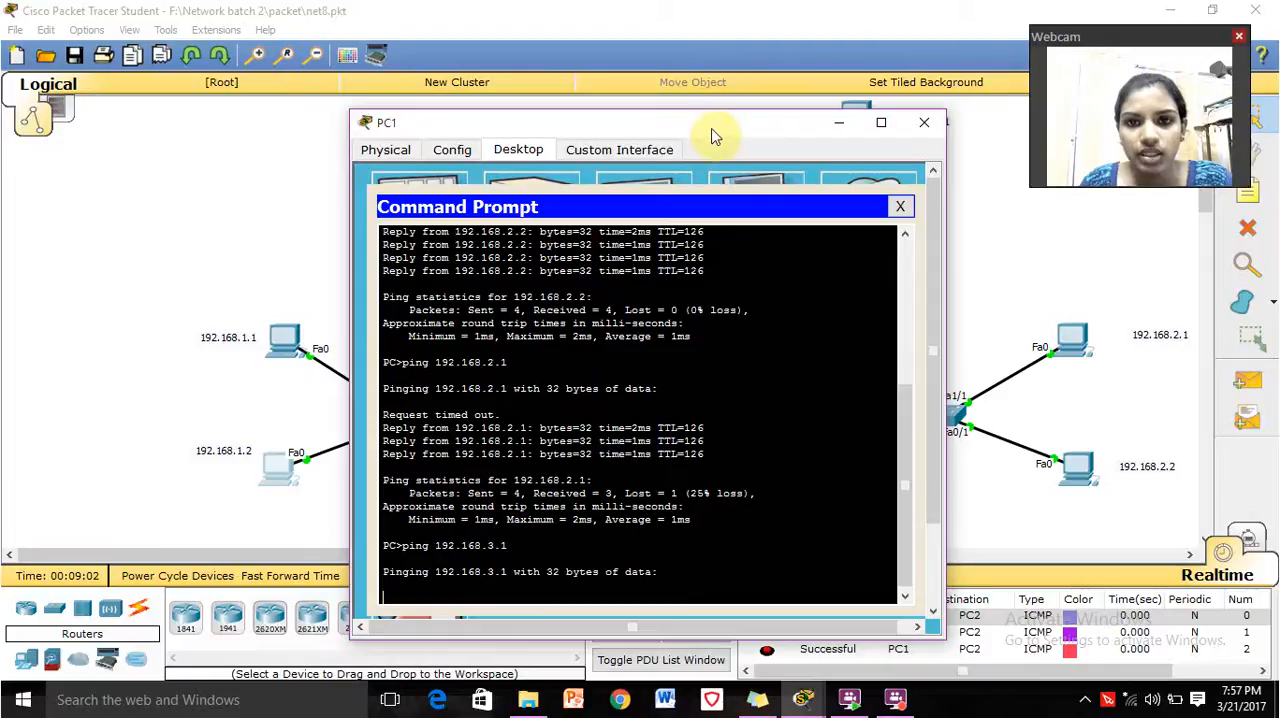
Repeat the ping to 192.168.3.1 and close PC1's window.
drag(709, 129, 650, 105)
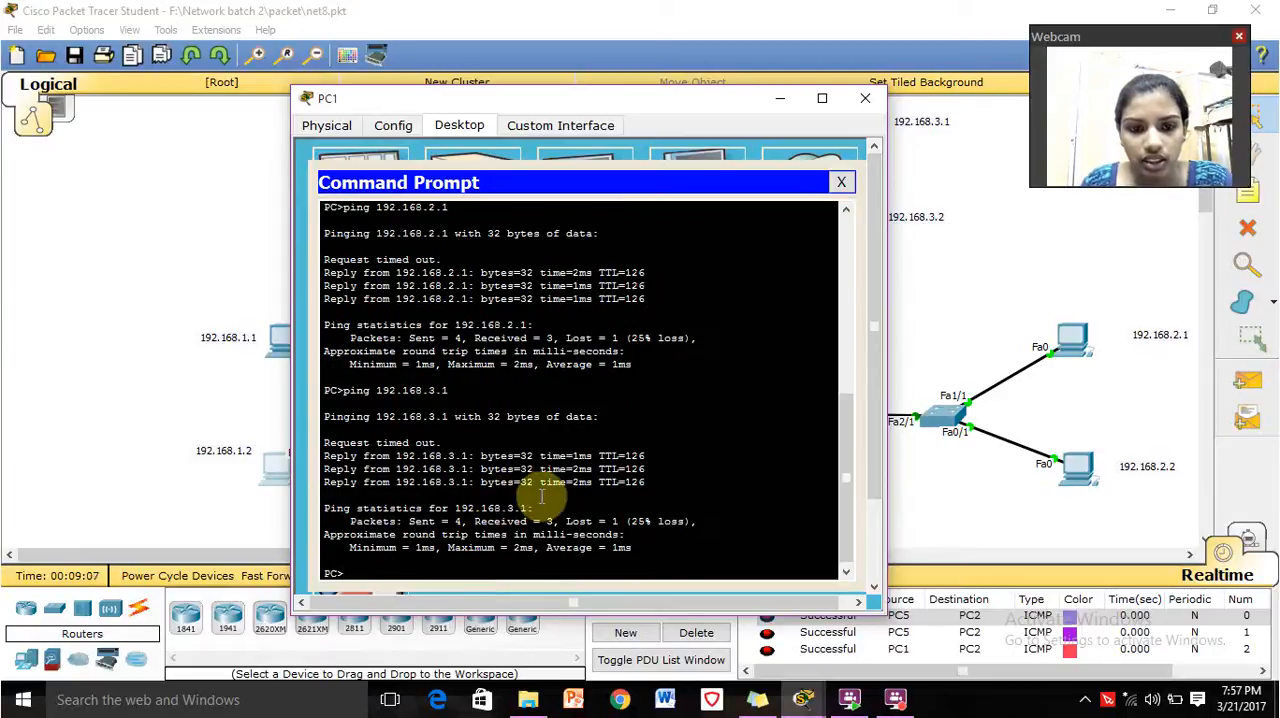
key(Up)
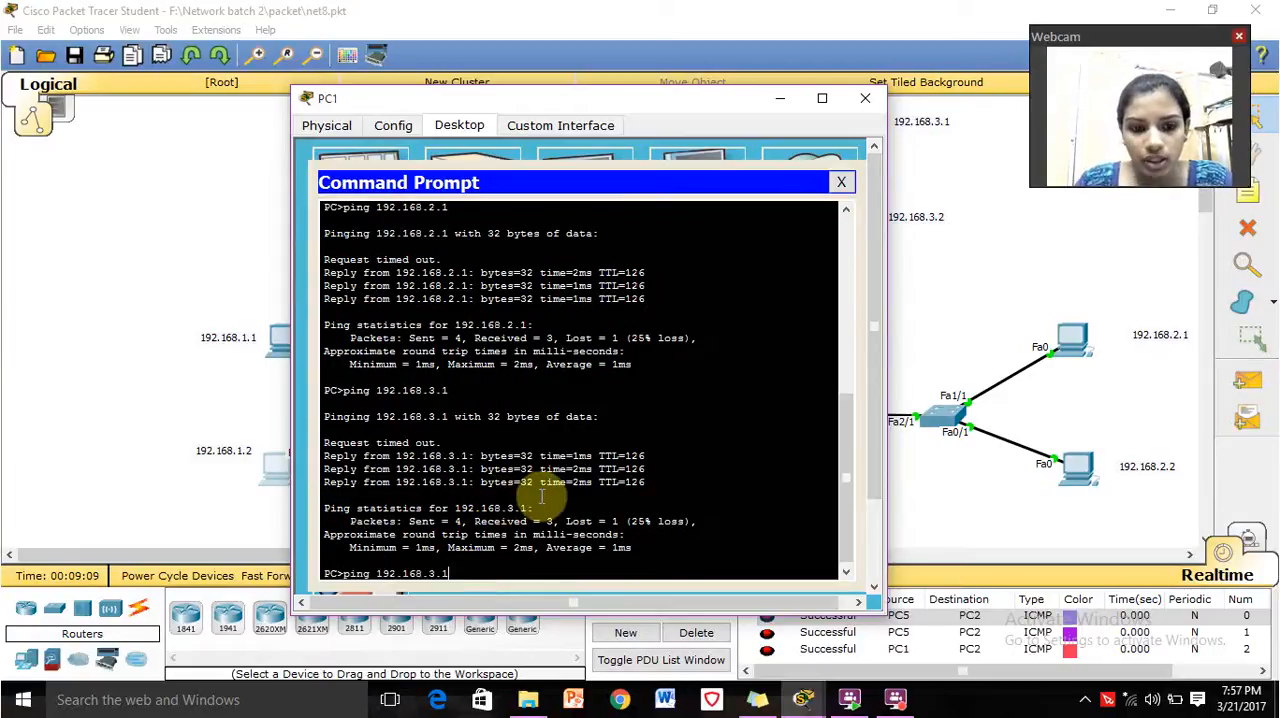
key(Return)
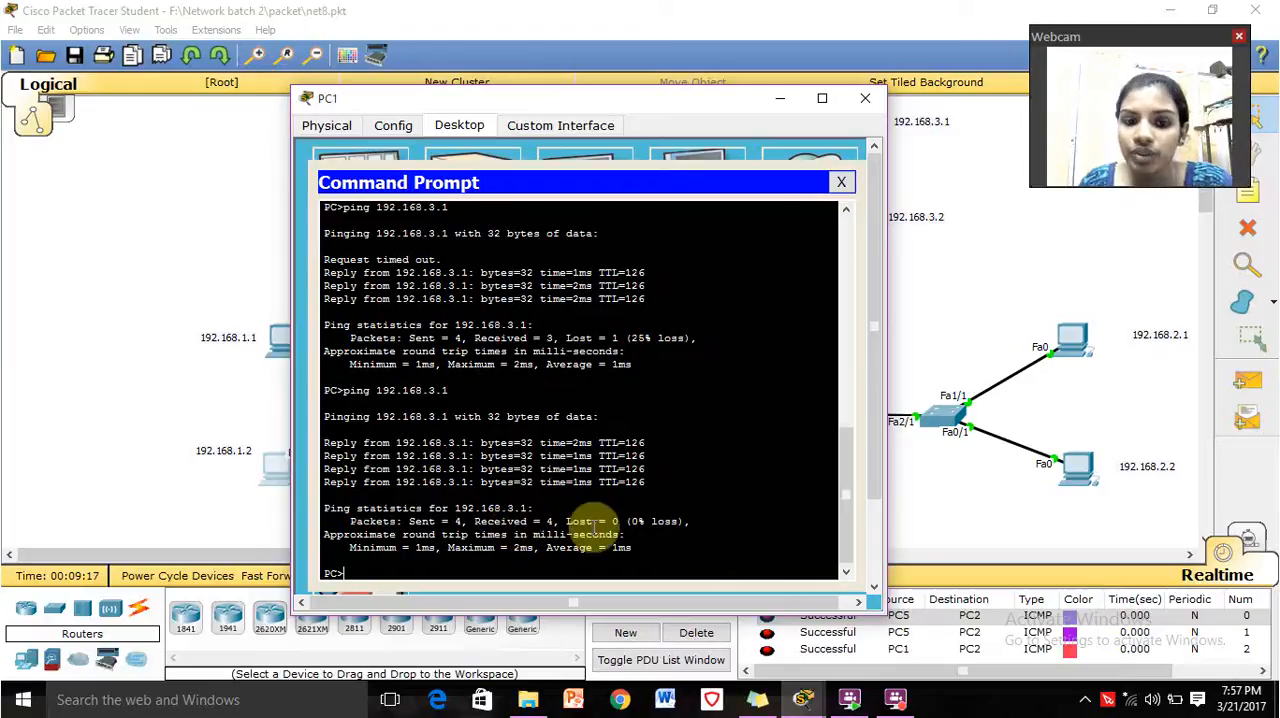
click(866, 106)
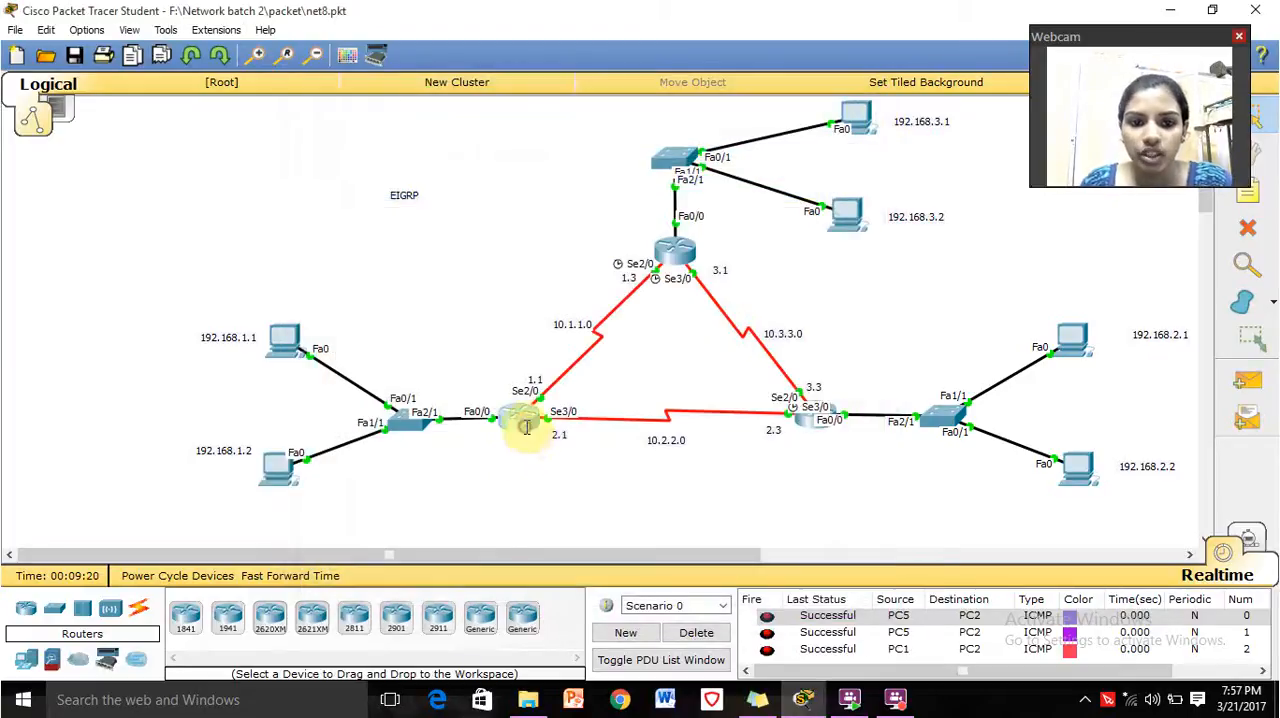
Open Router0's command line and try to run show ip protocols in router configuration mode.
click(524, 428)
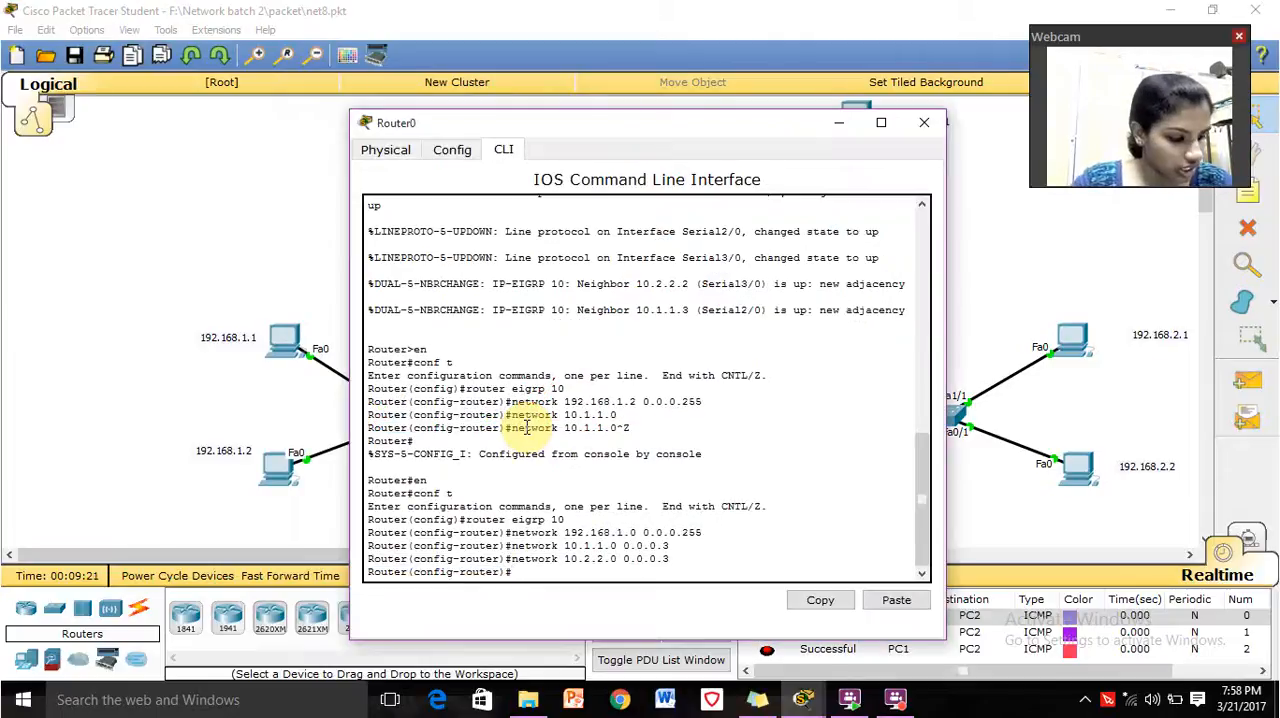
text(sho)
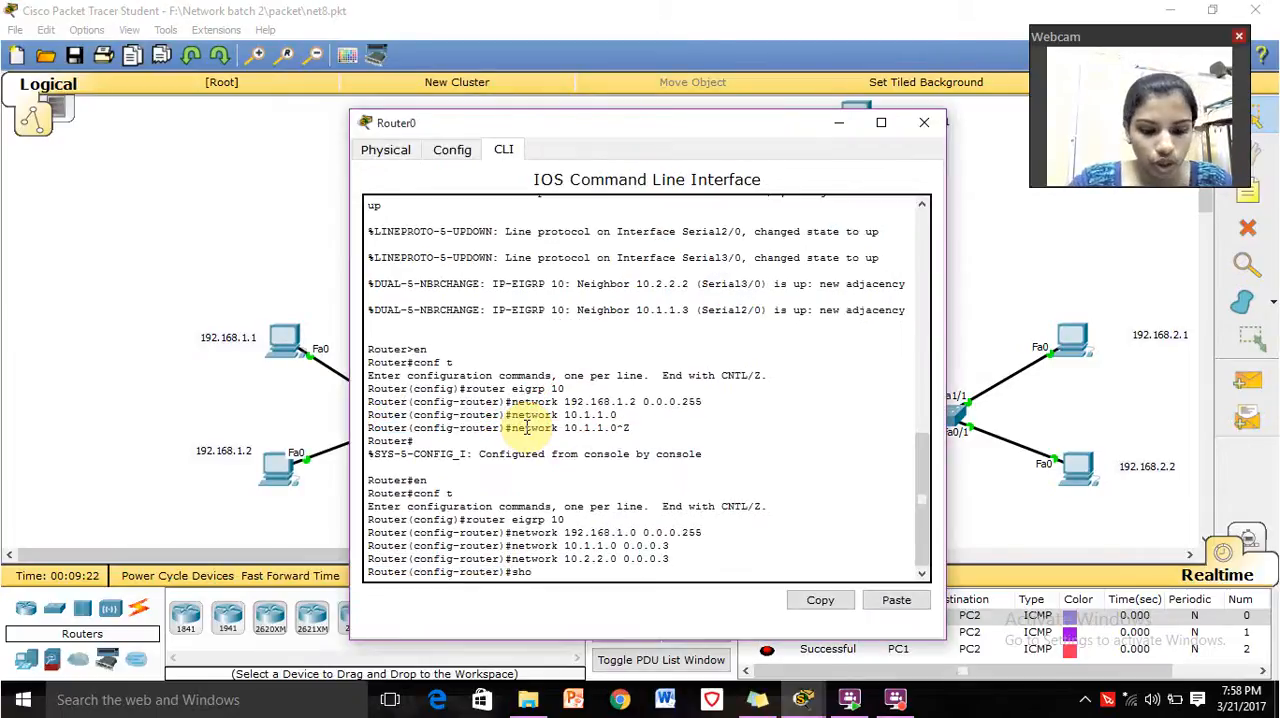
text(w ip)
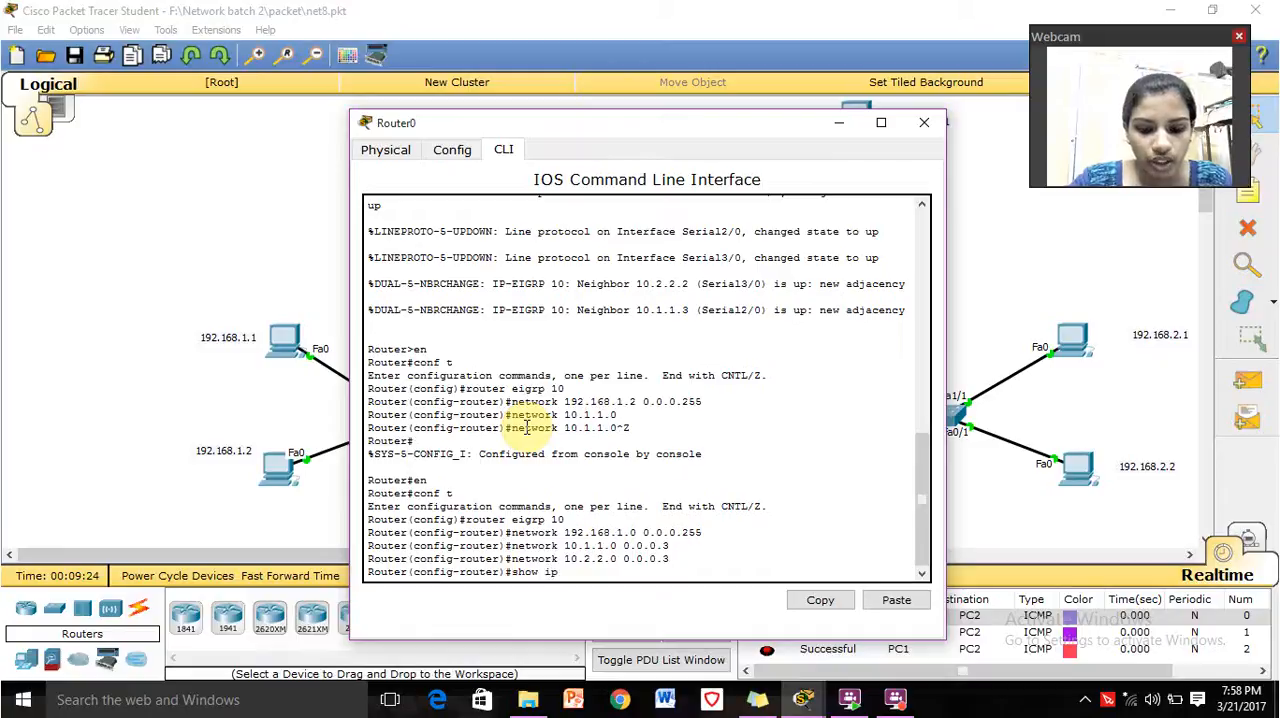
text( proto)
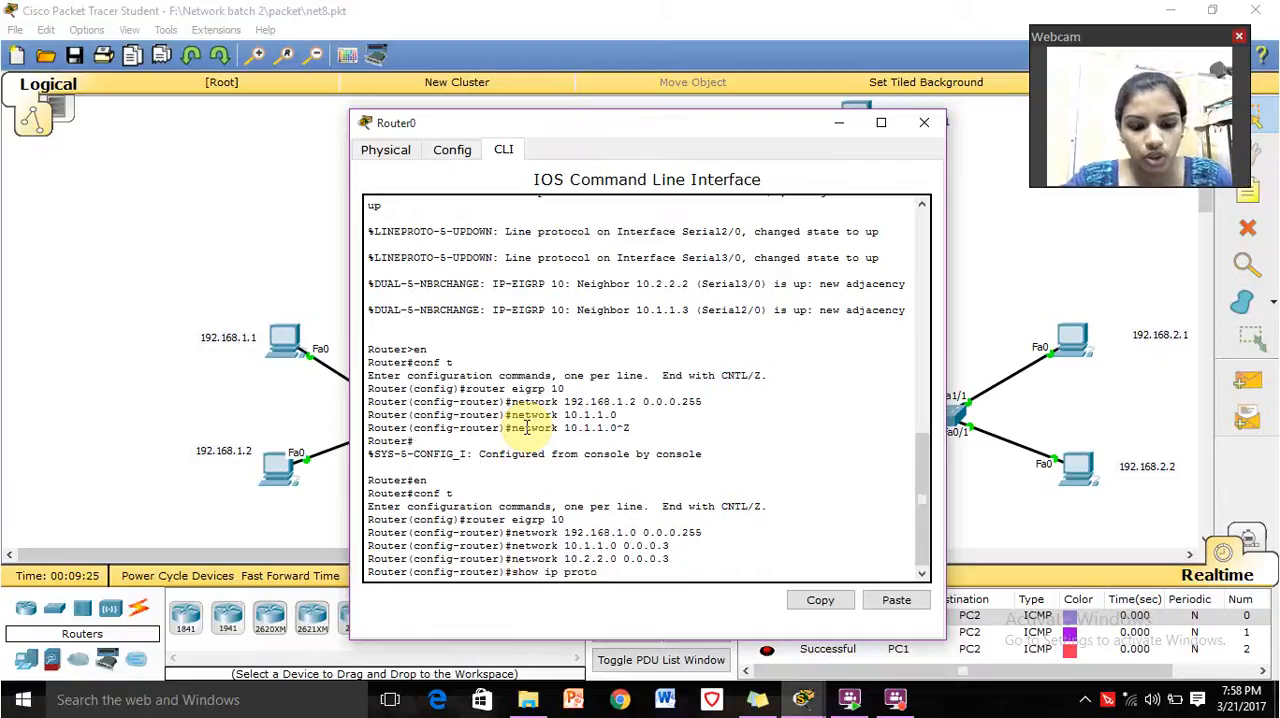
text(cols)
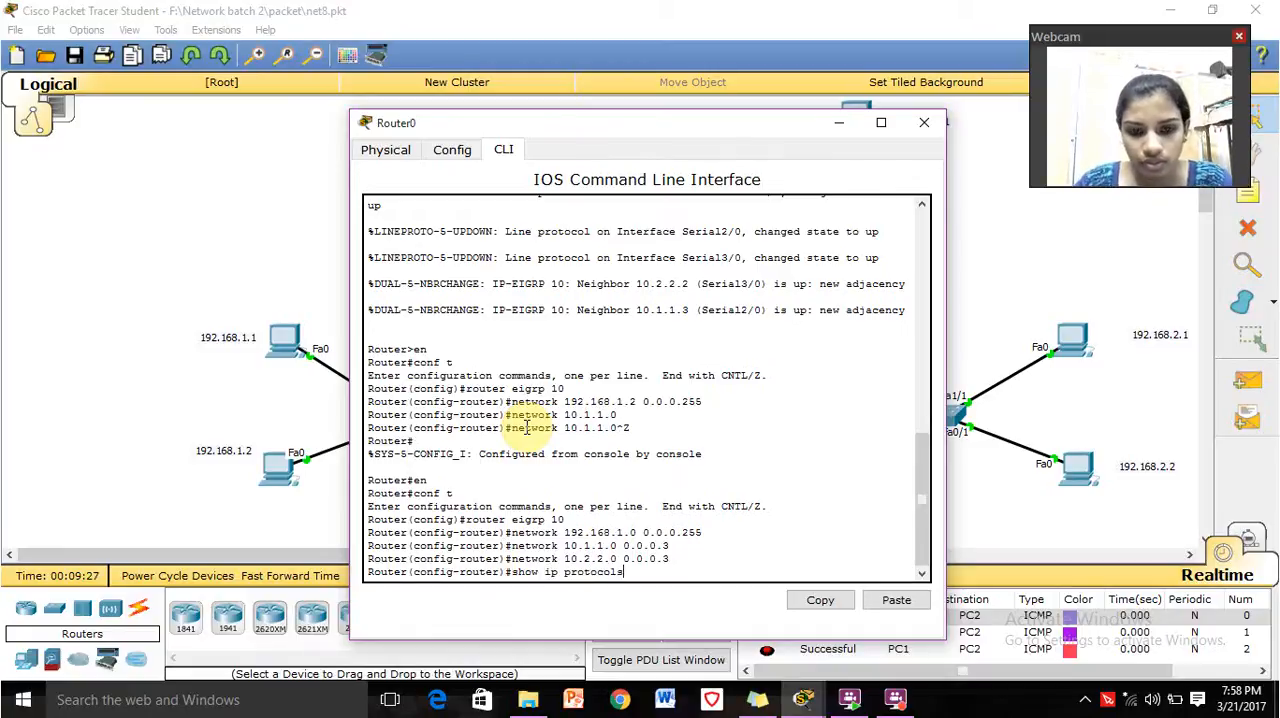
key(Return)
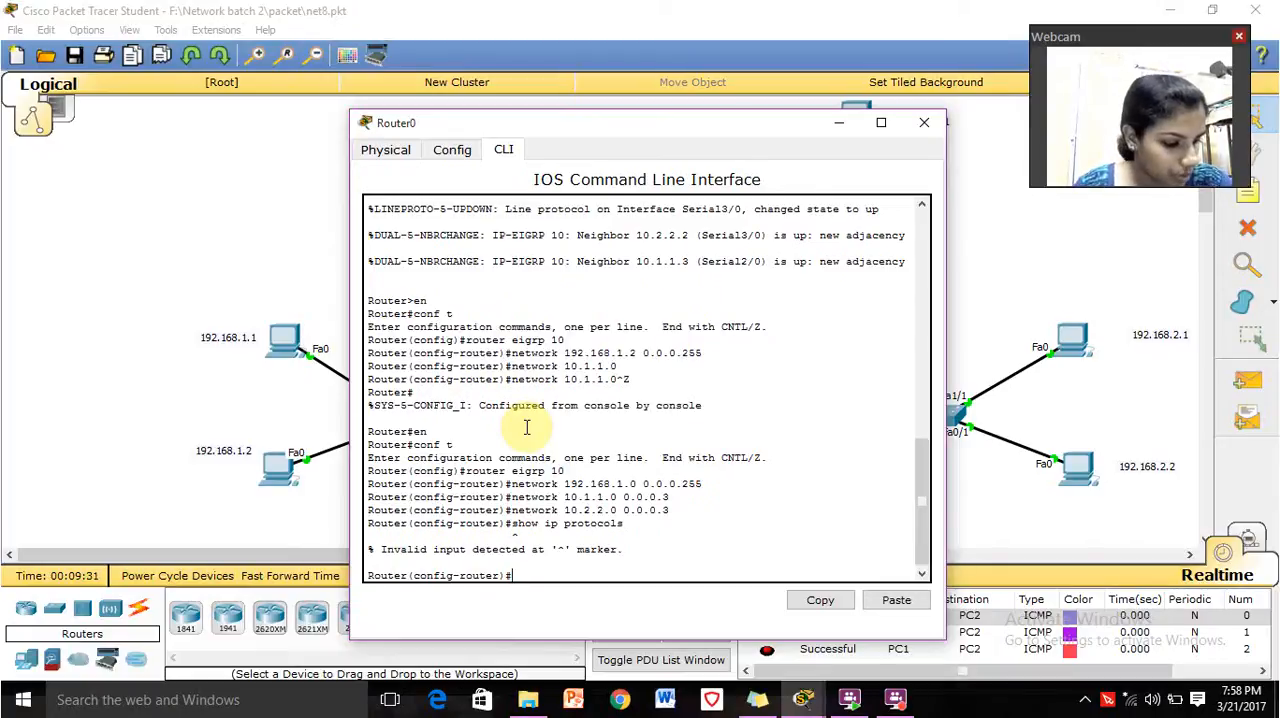
Try to display Router0's routing table with show ip route, entering conf t before a second attempt.
text(show ip route)
key(Return)
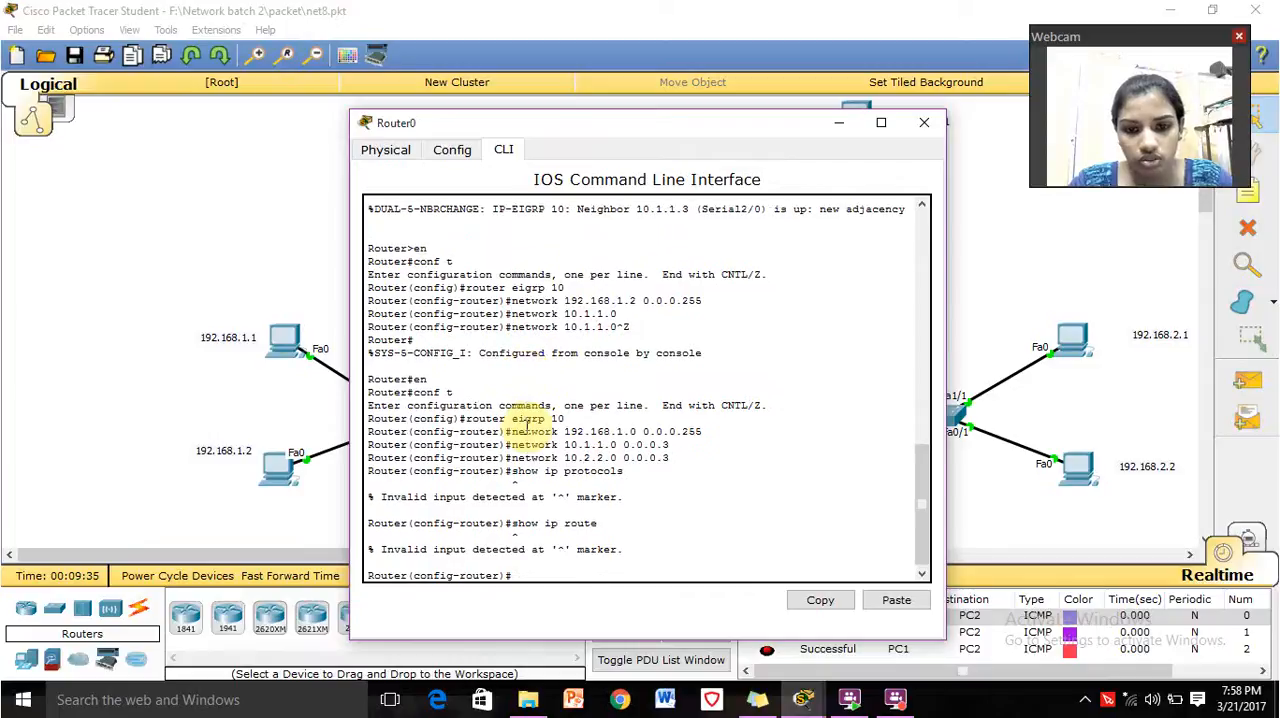
text(conf t)
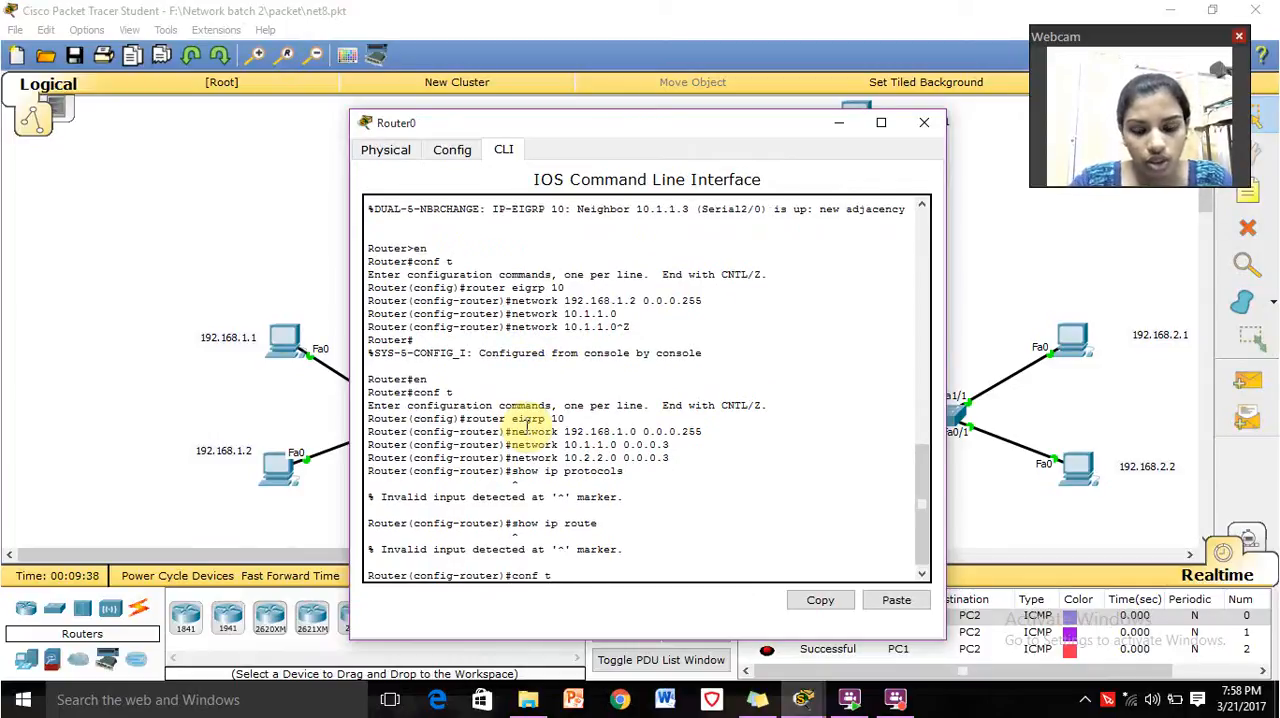
key(Return)
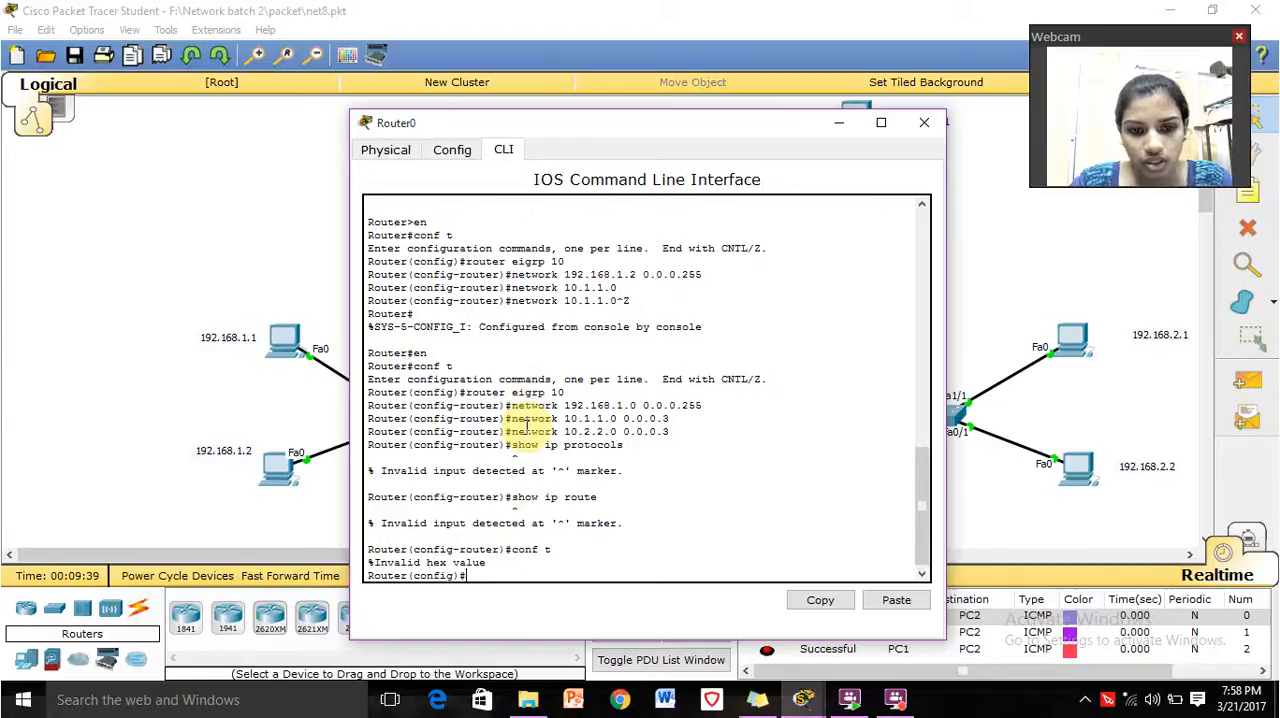
text(show ip route)
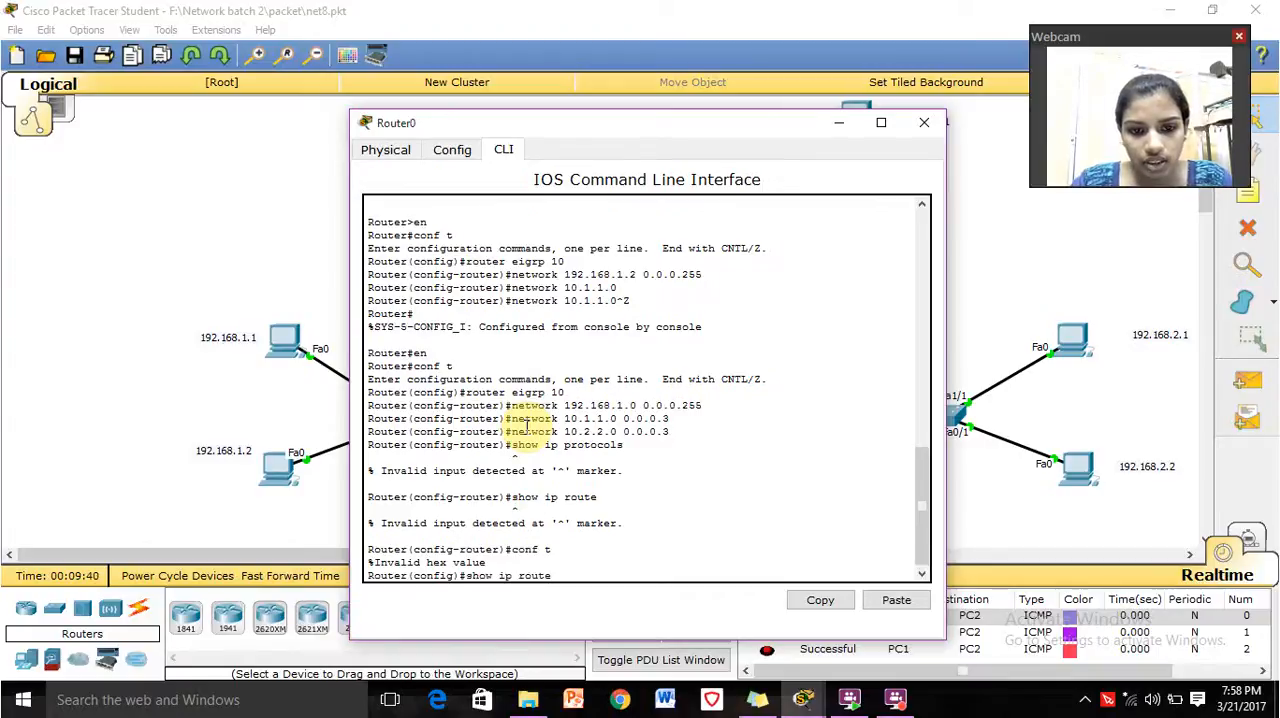
key(Return)
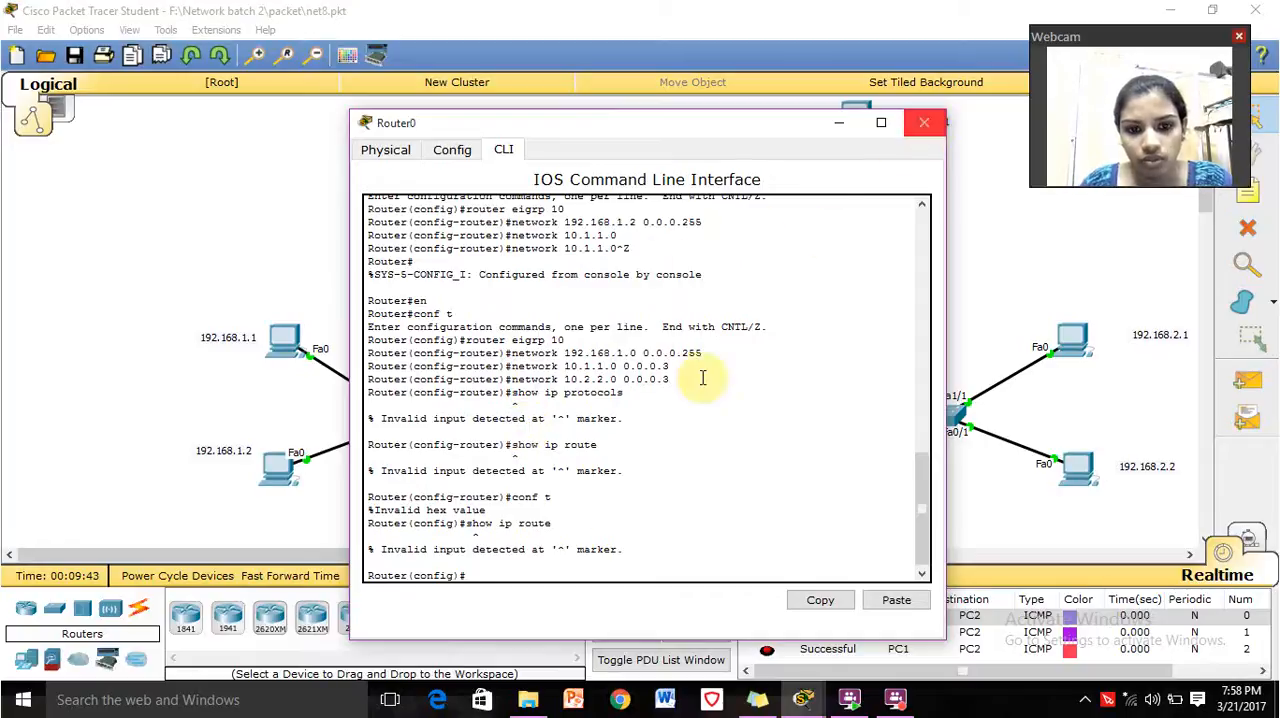
Leave Router0's configuration mode for privileged EXEC mode and enter the en command.
key(ctrl+z)
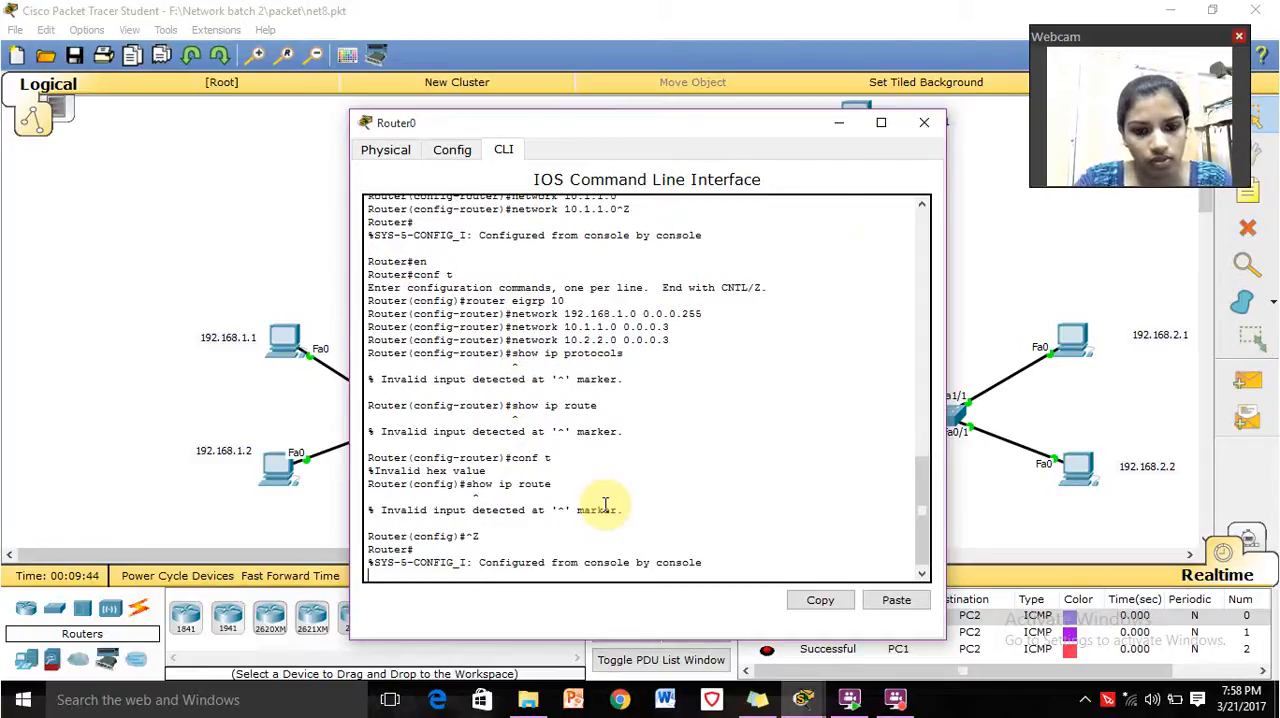
key(Return)
text(en)
key(Return)
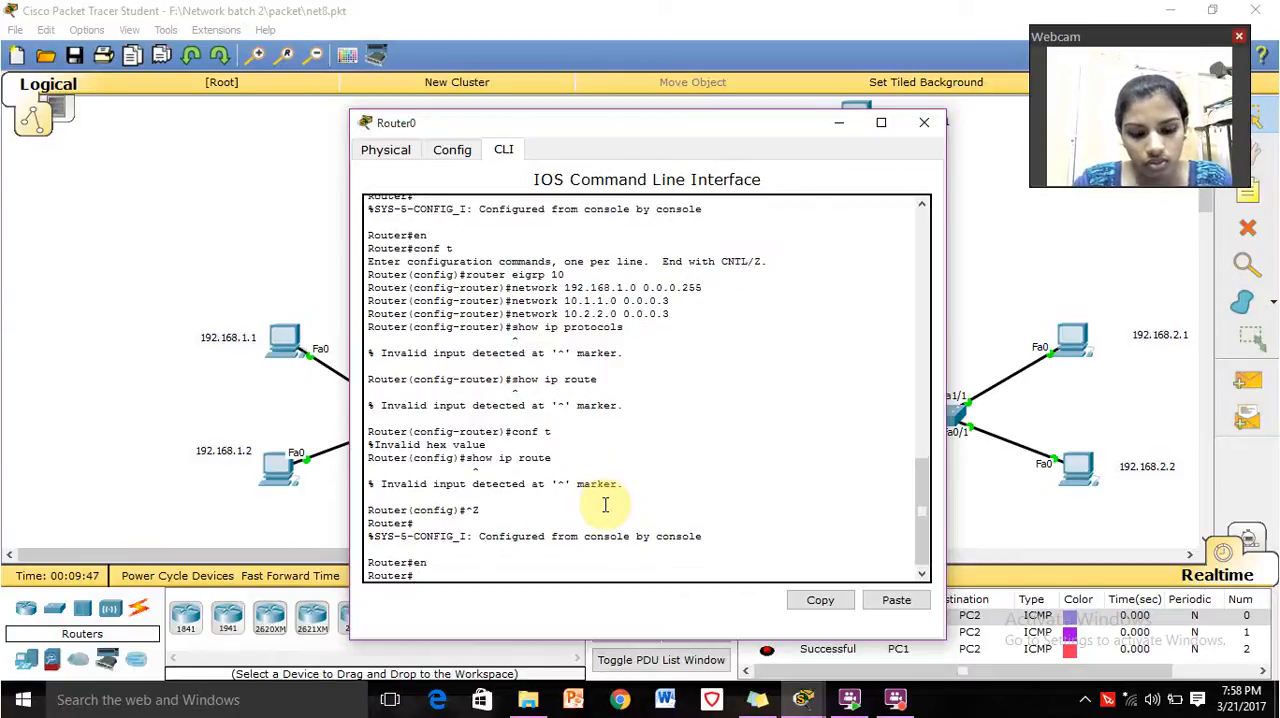
Display the first page of Router0's configuration with show running-config and quit the listing.
text(sho)
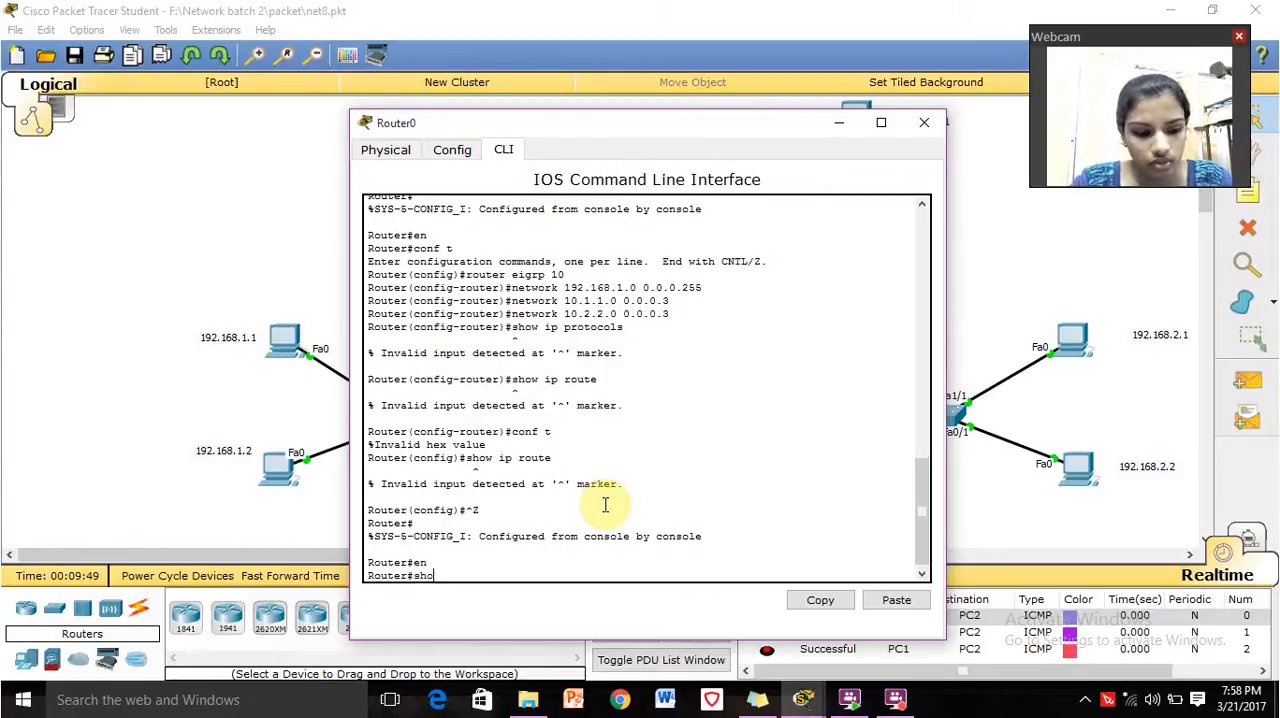
text(w r)
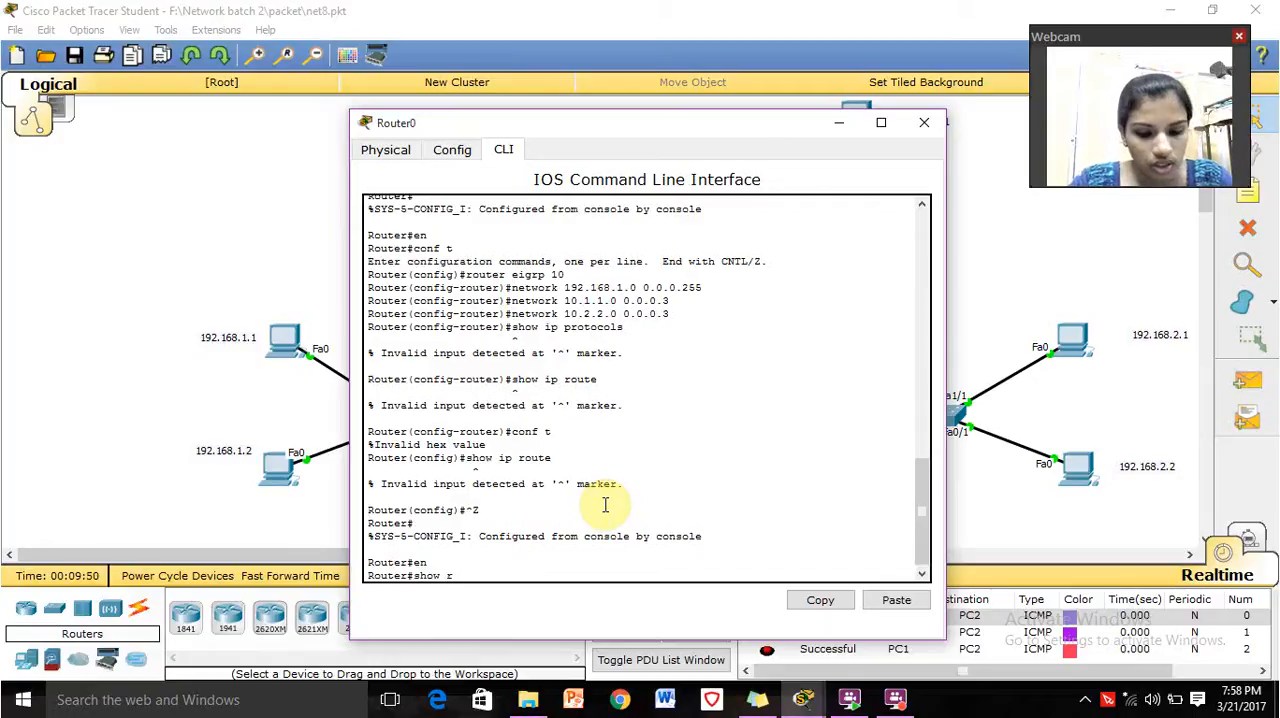
text(unning )
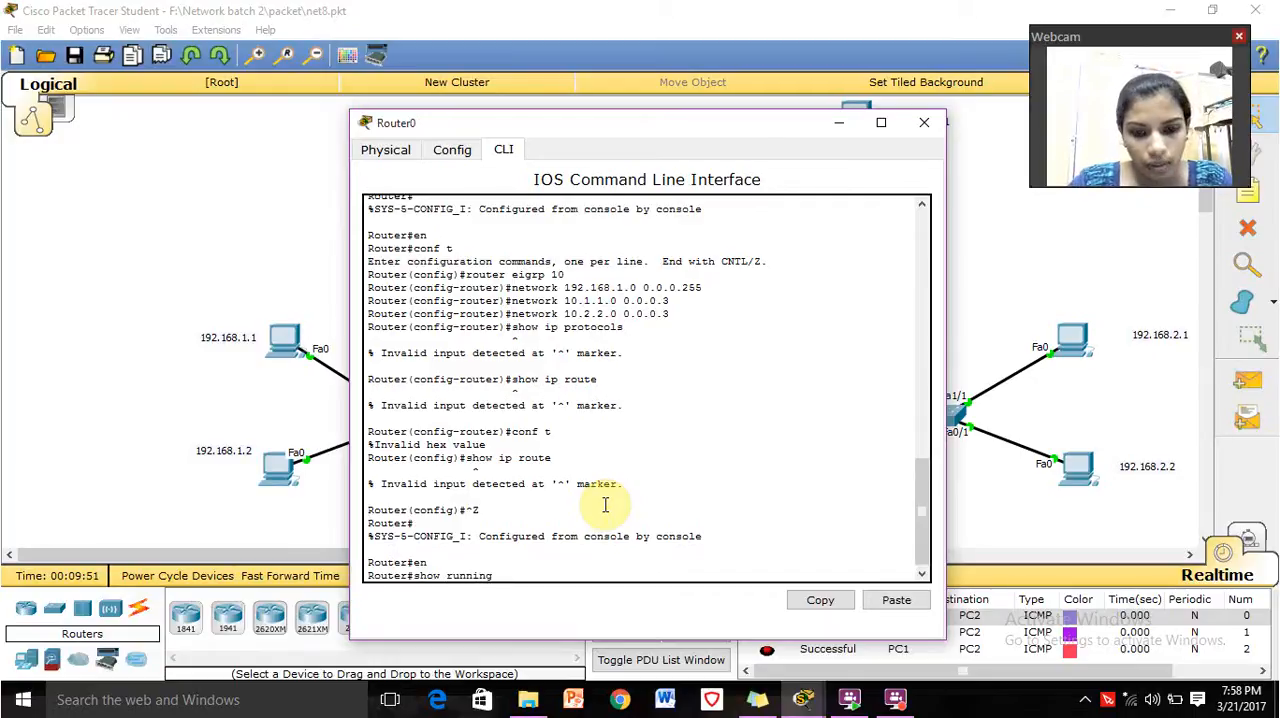
text(-con)
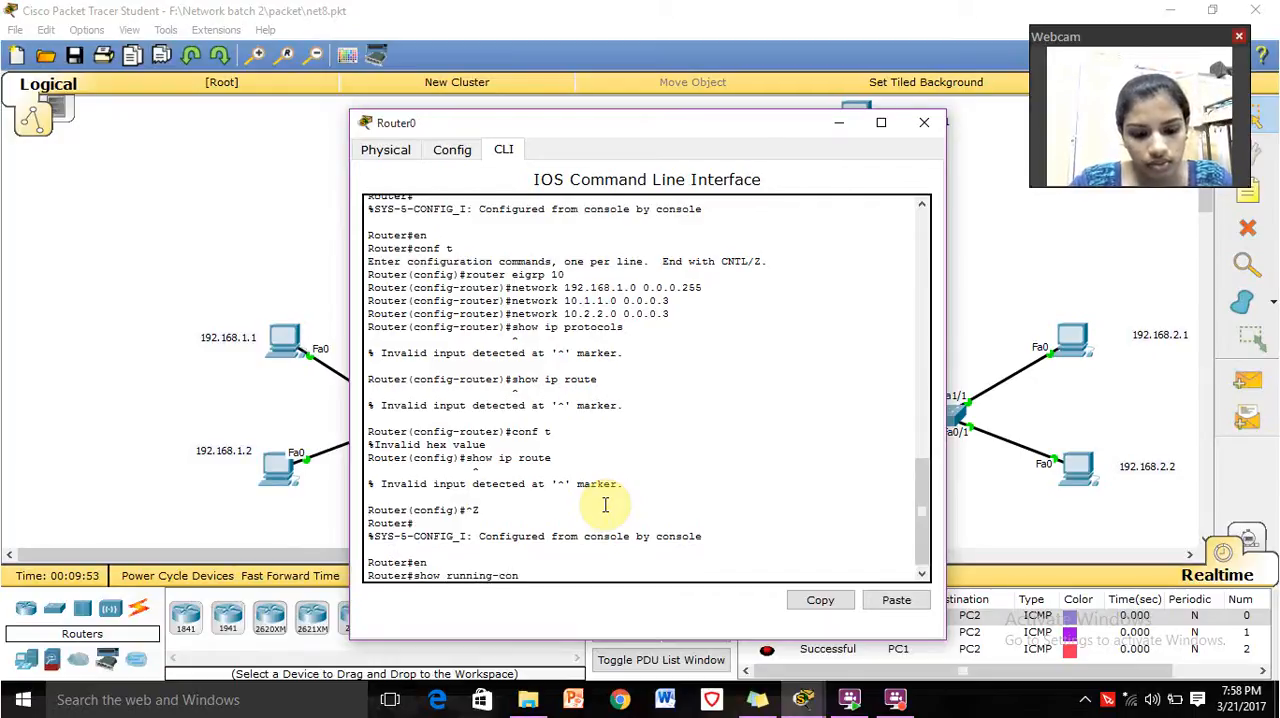
text(fig)
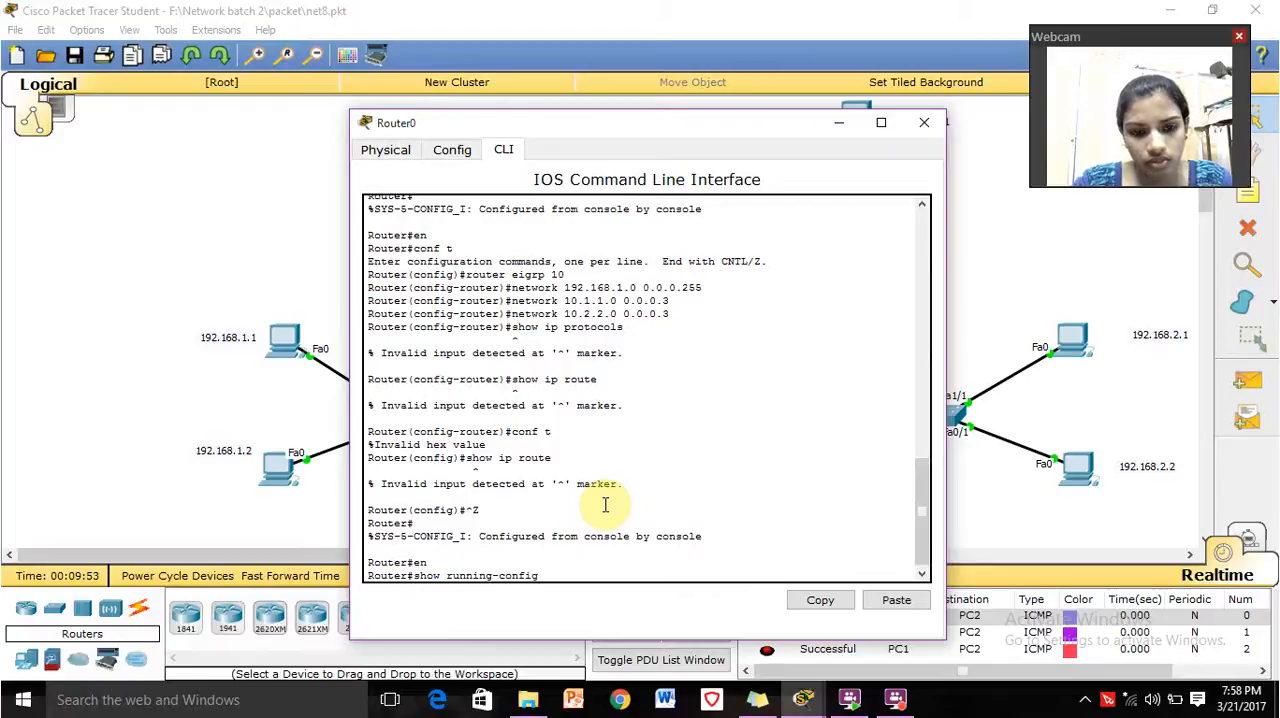
key(Return)
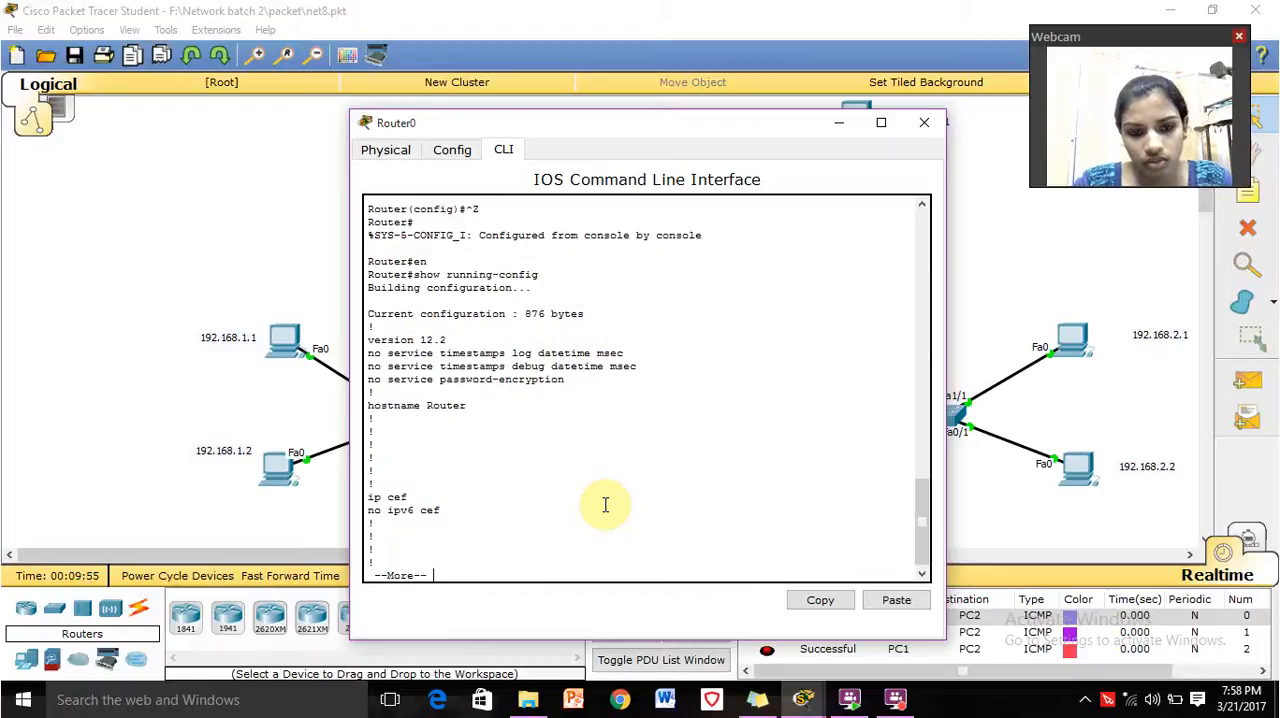
click(546, 394)
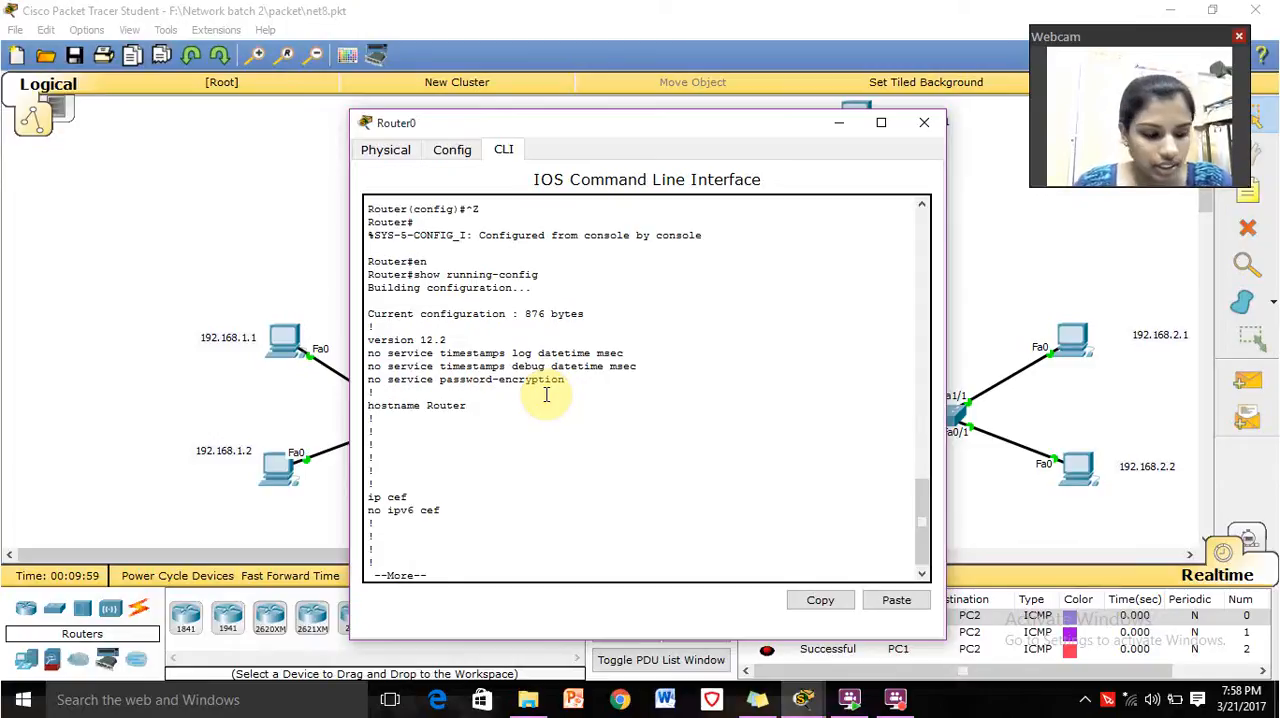
text(q)
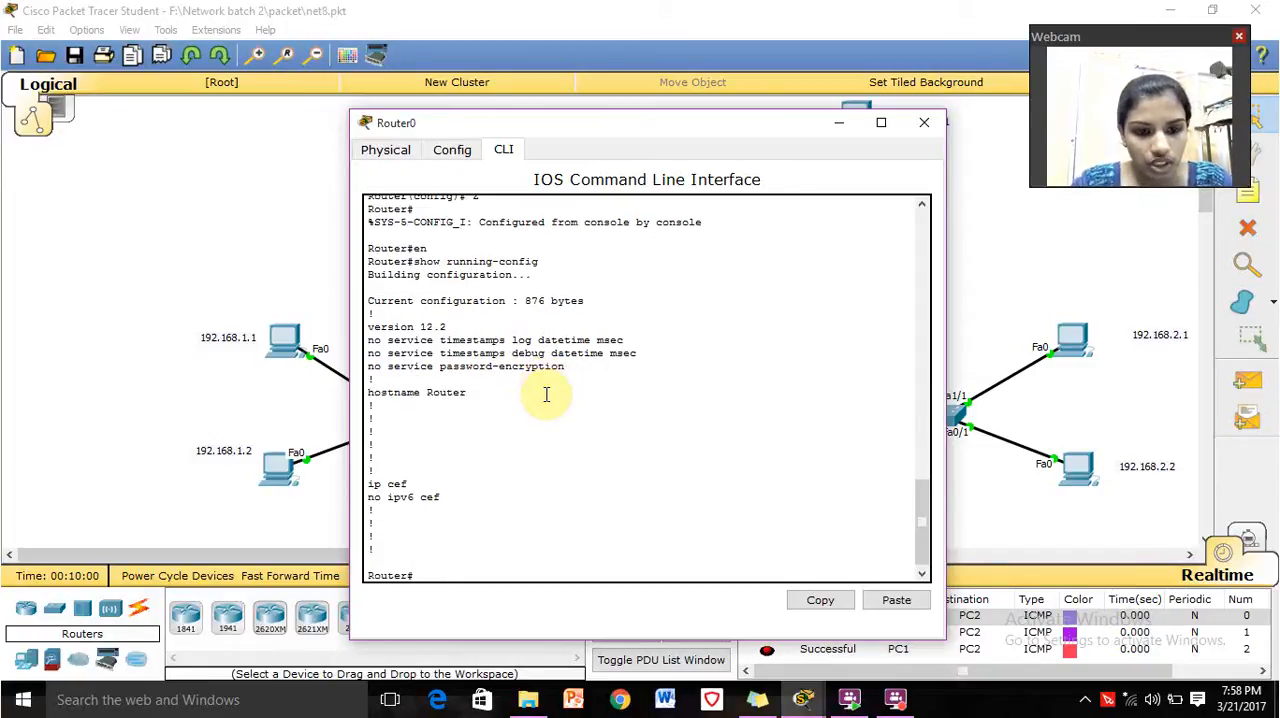
text(show ip)
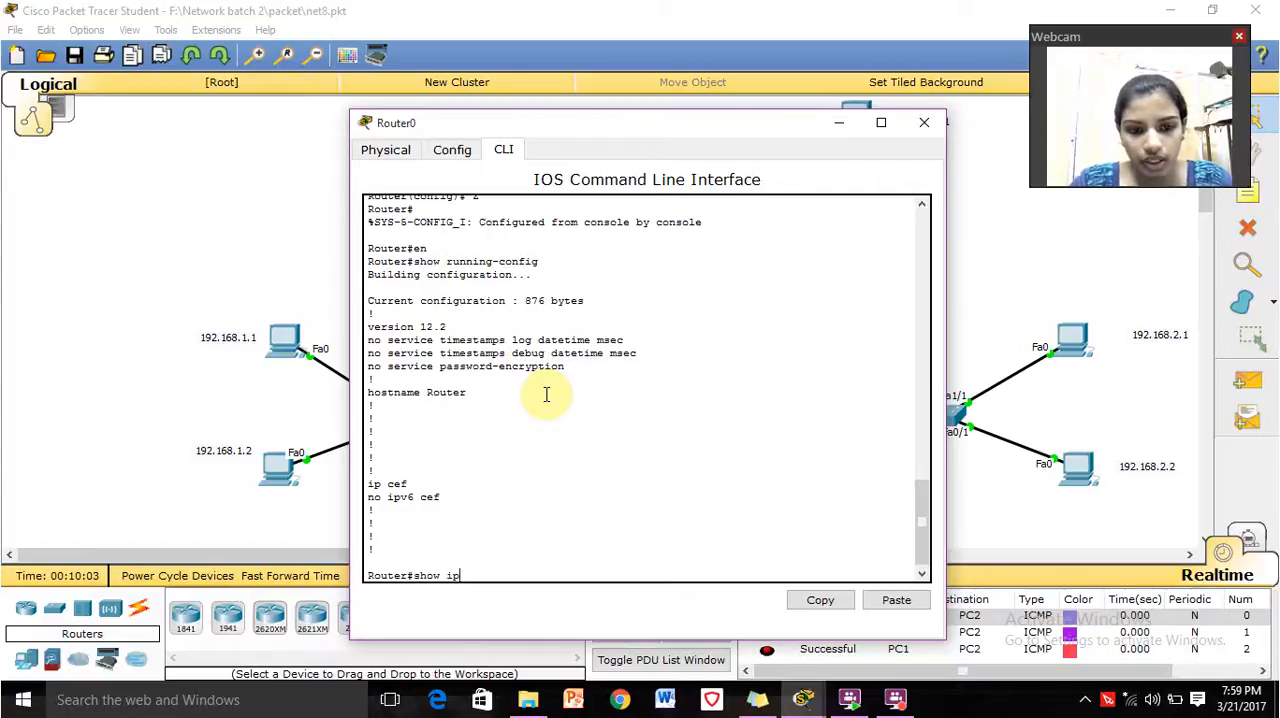
text( prot)
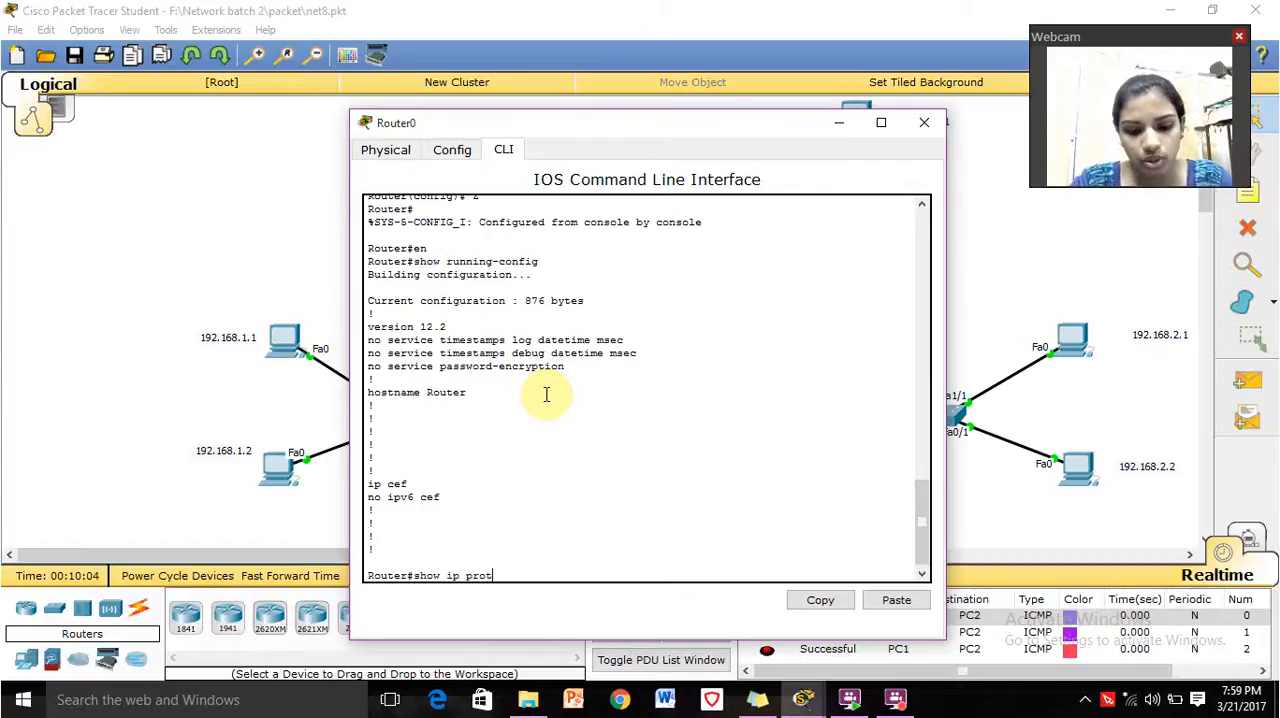
text(ocols)
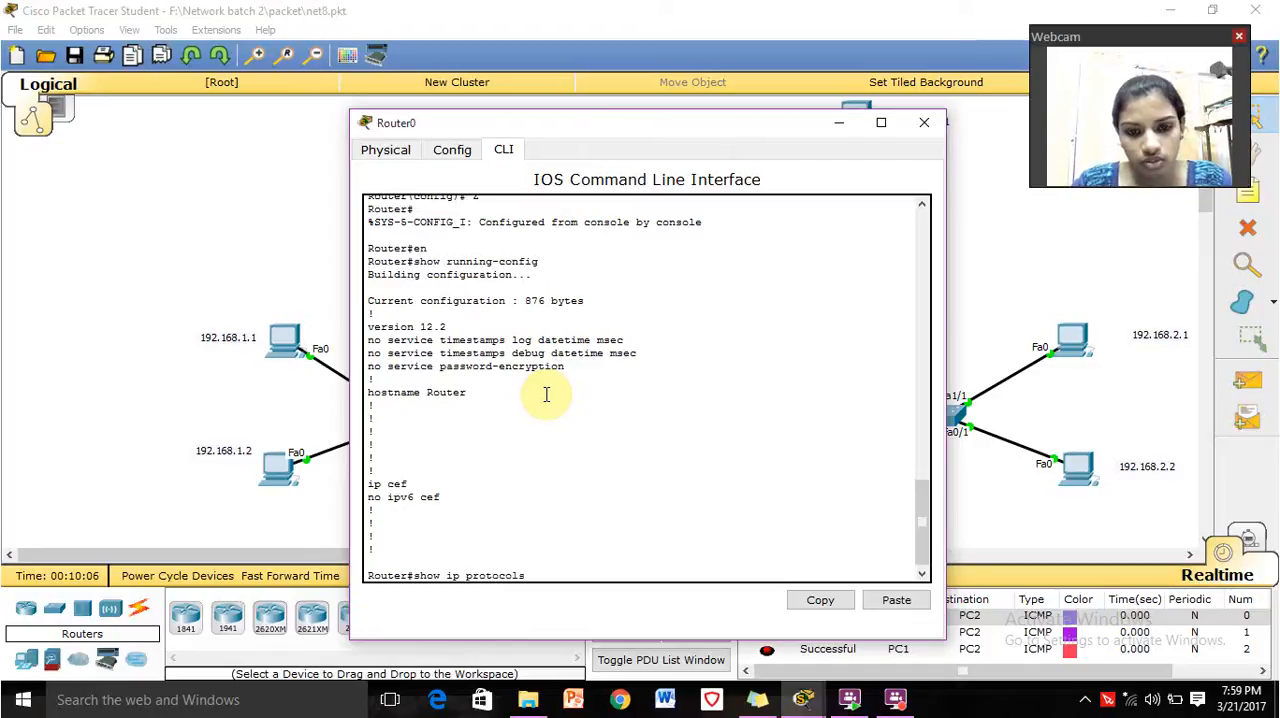
Display Router0's complete routing protocol details with show ip protocols, advancing through the listing to its end.
key(Return)
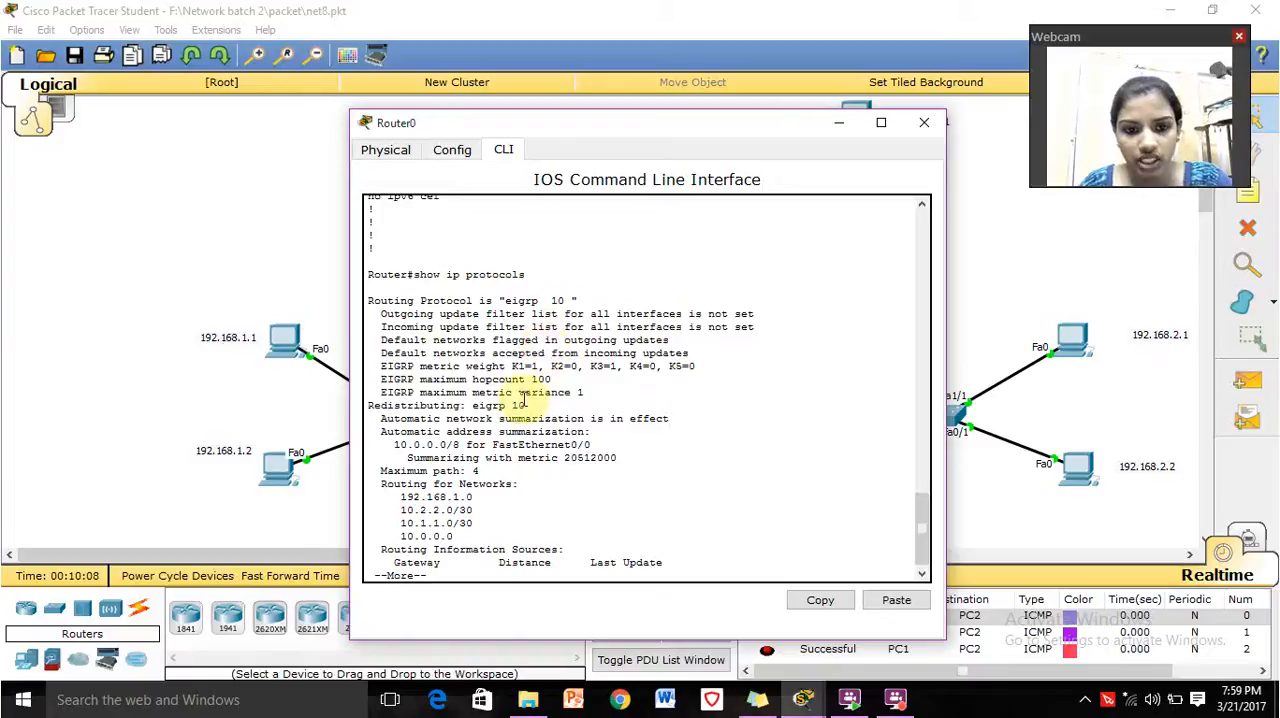
key(Return)
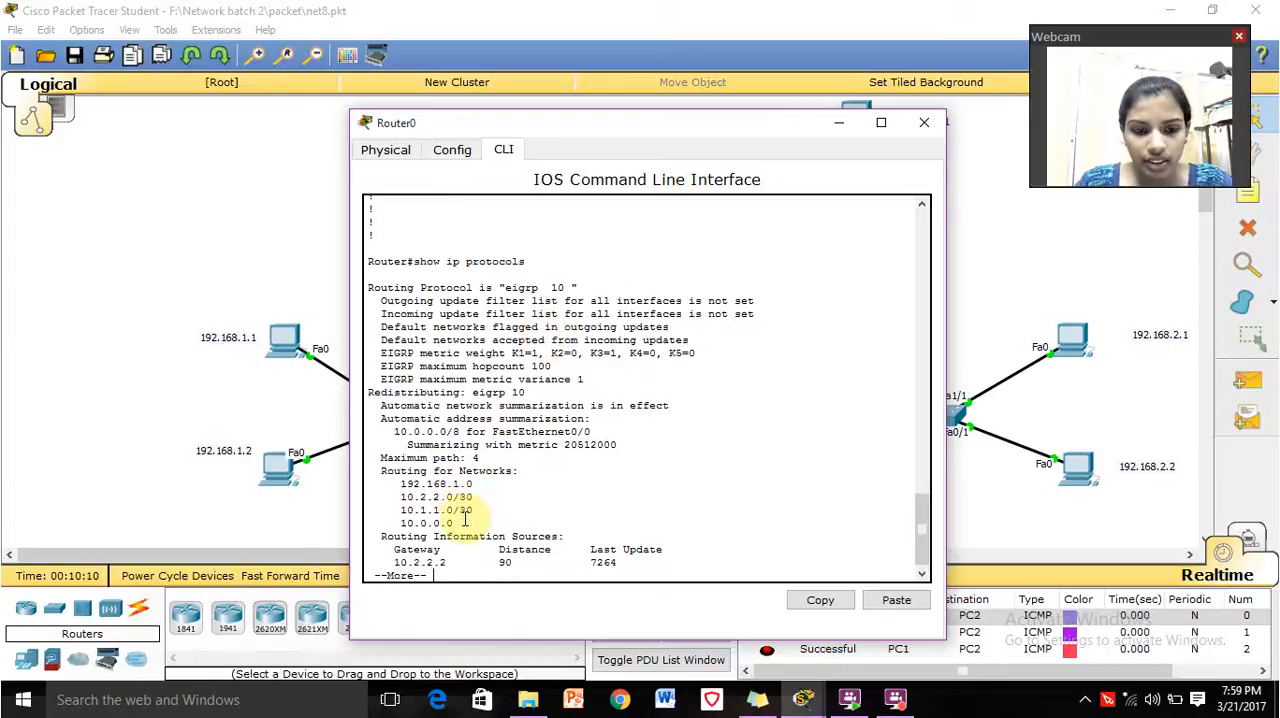
key(Return)
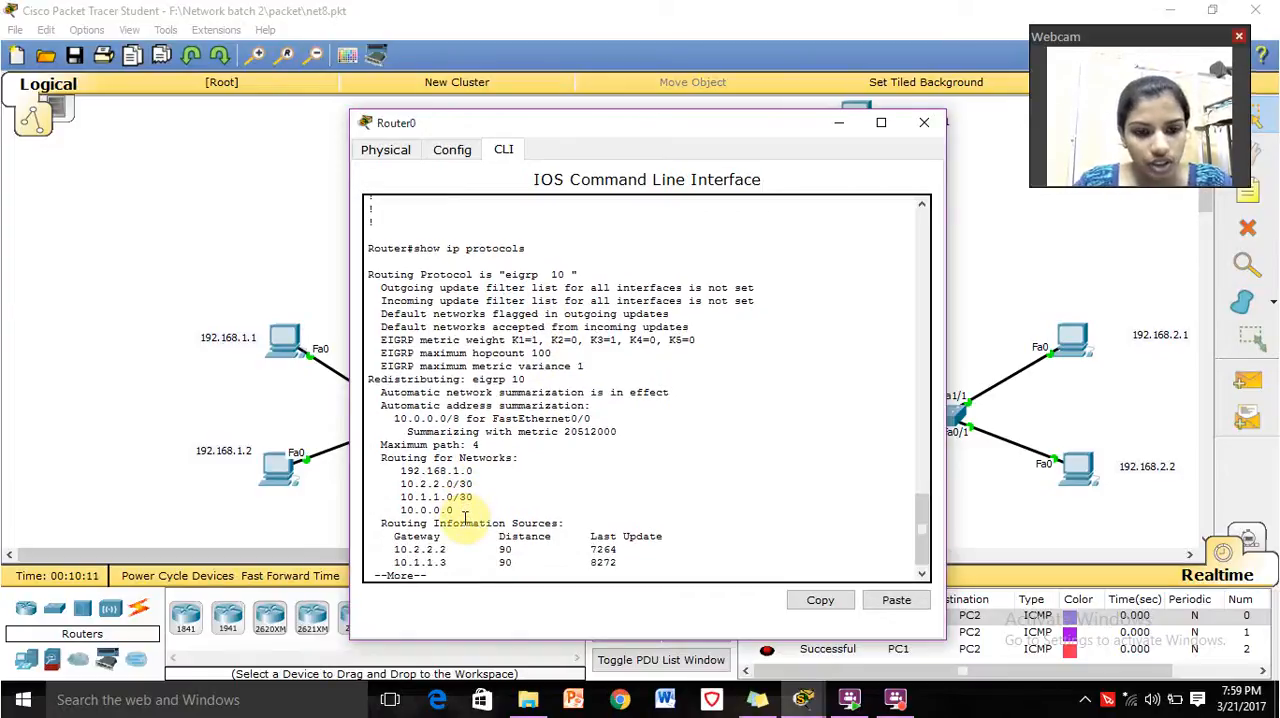
key(Return)
Enter the en command, display Router0's routing table with show ip route, and close the router window.
text(en)
key(Return)
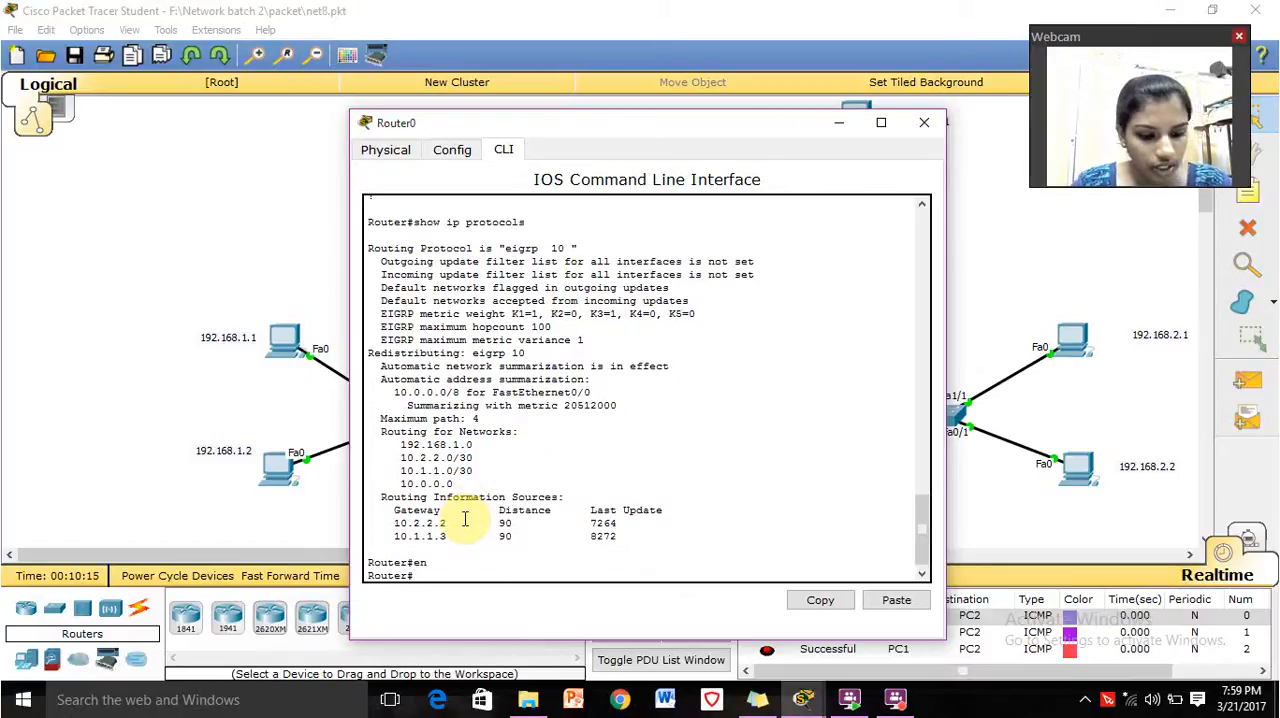
text(s)
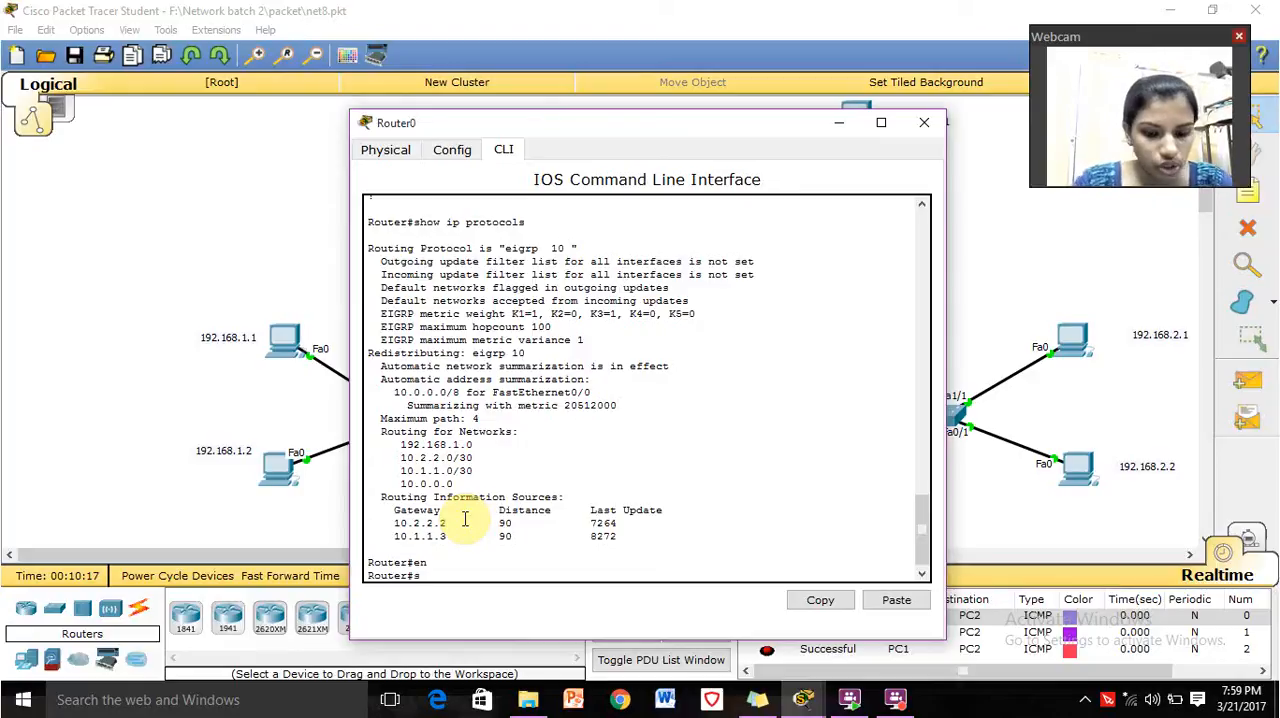
text(how)
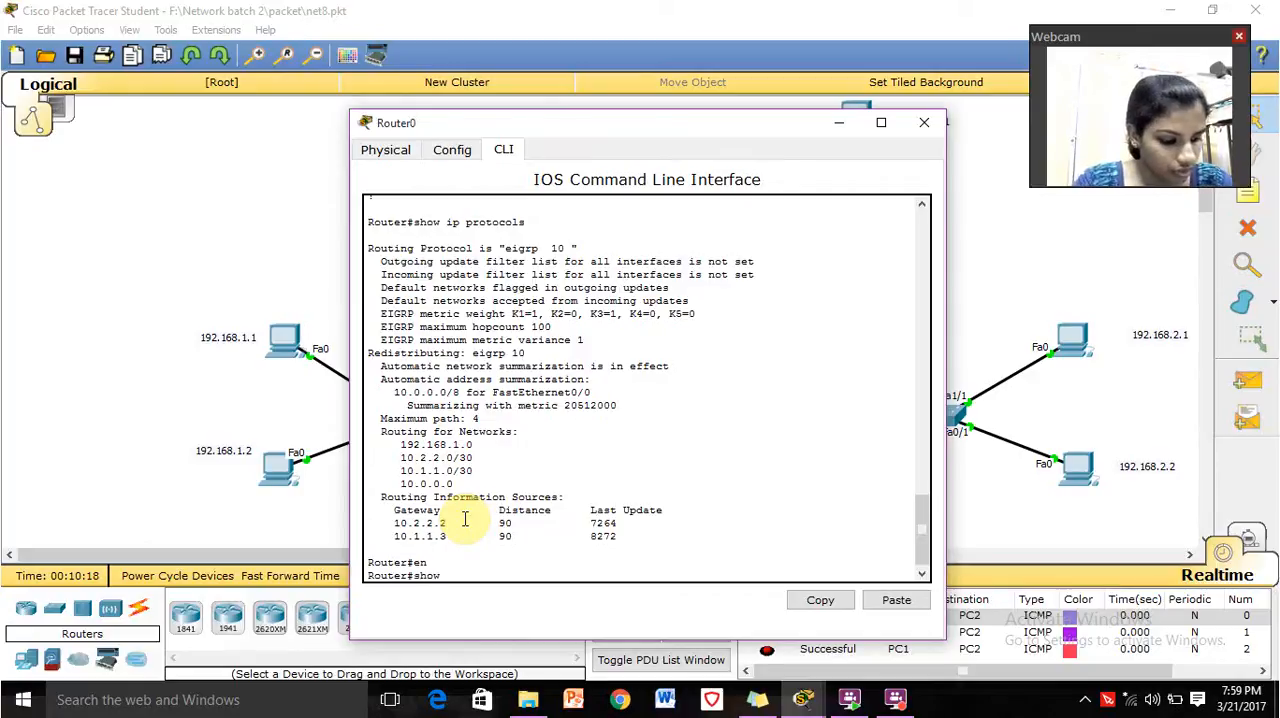
text( ip route)
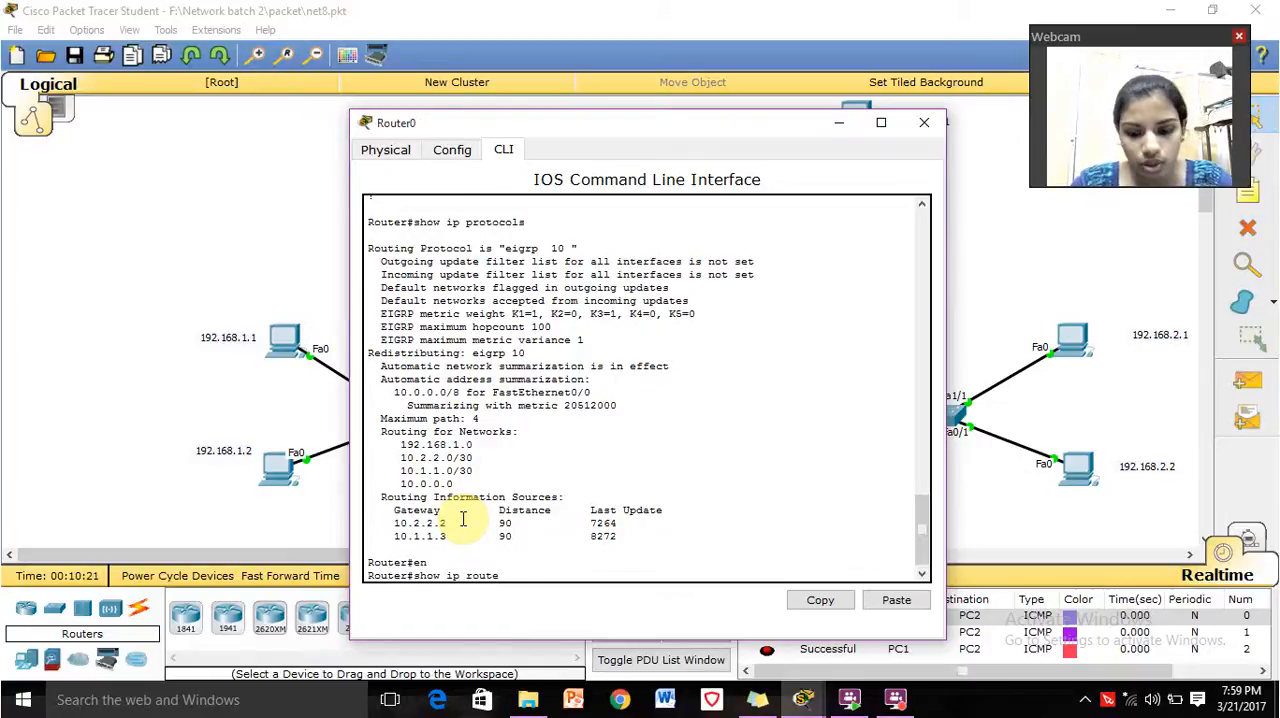
key(Return)
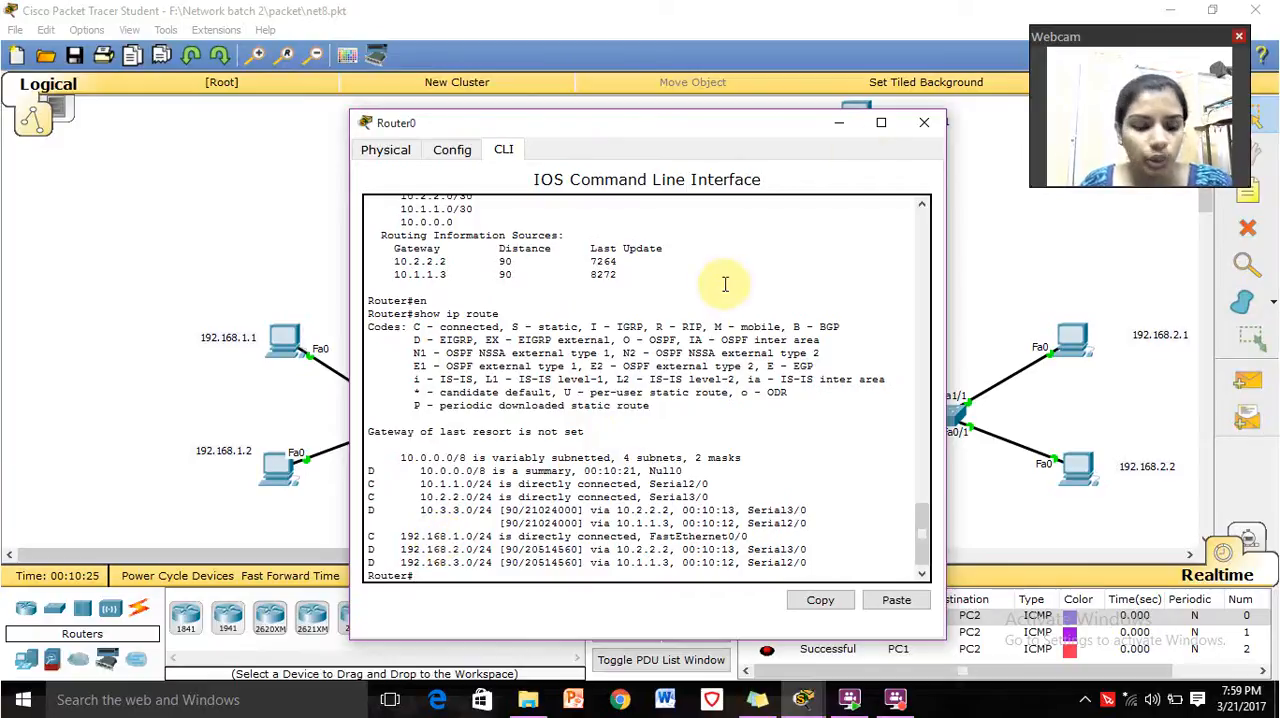
click(924, 128)
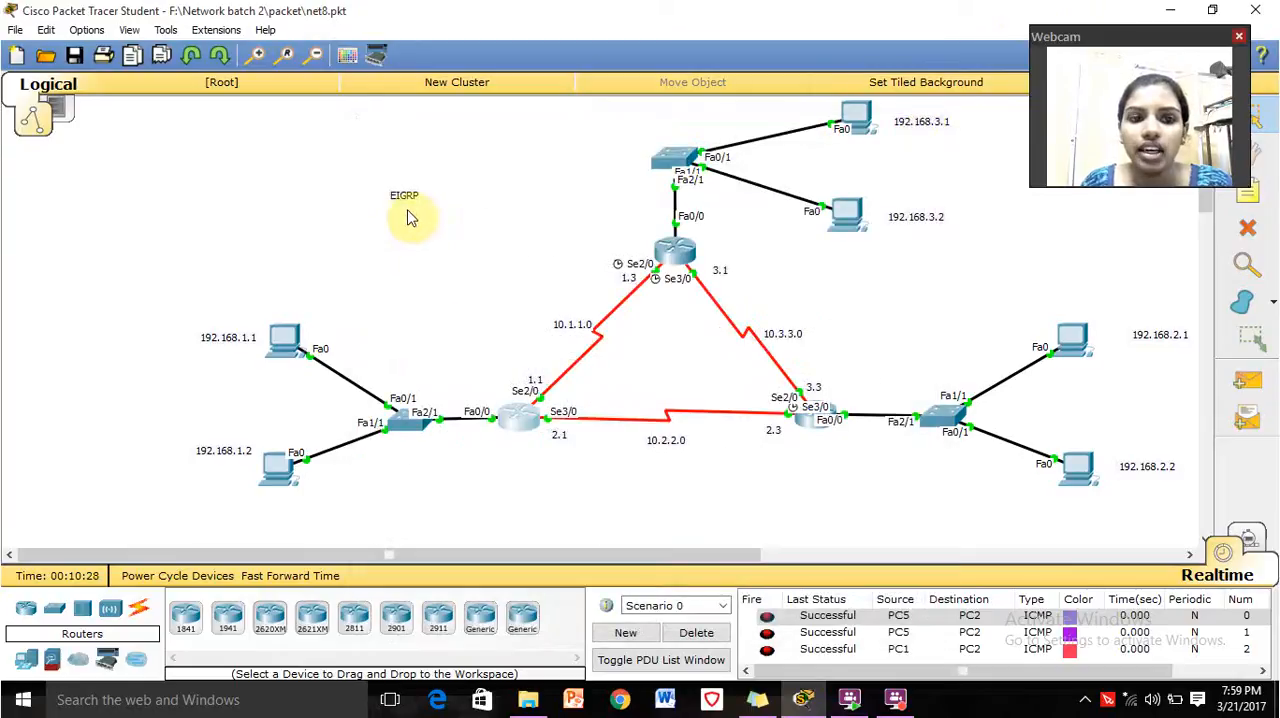